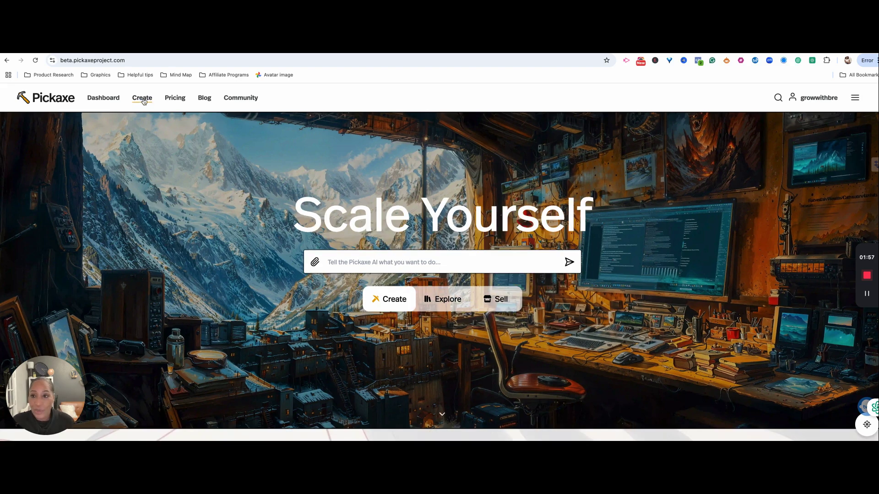
Start a new Form-type Pickaxe from the Create page
click(142, 98)
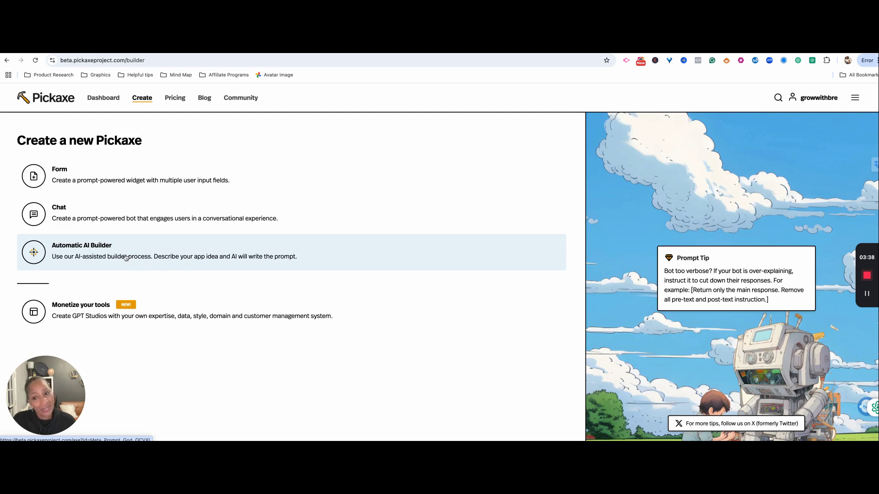
click(70, 178)
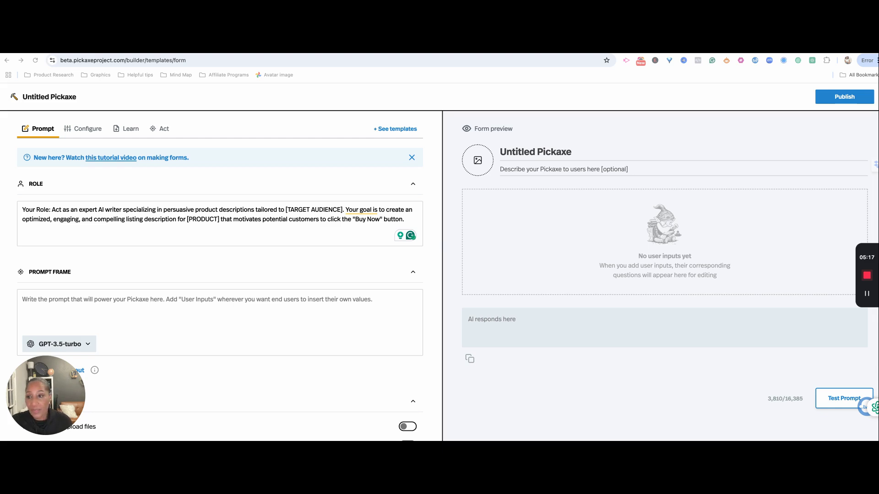
Paste the Etsy listing-writing prompt into the empty prompt frame
click(37, 301)
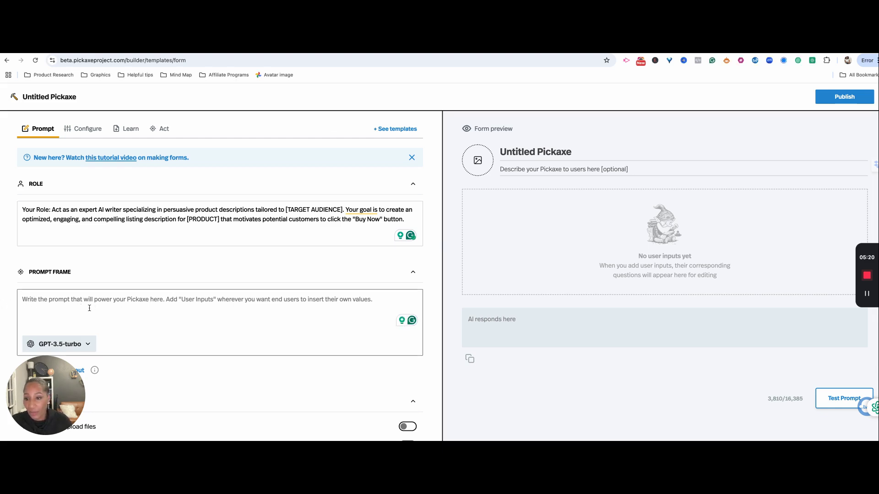
key(super+v)
scroll(89, 308, down, 5)
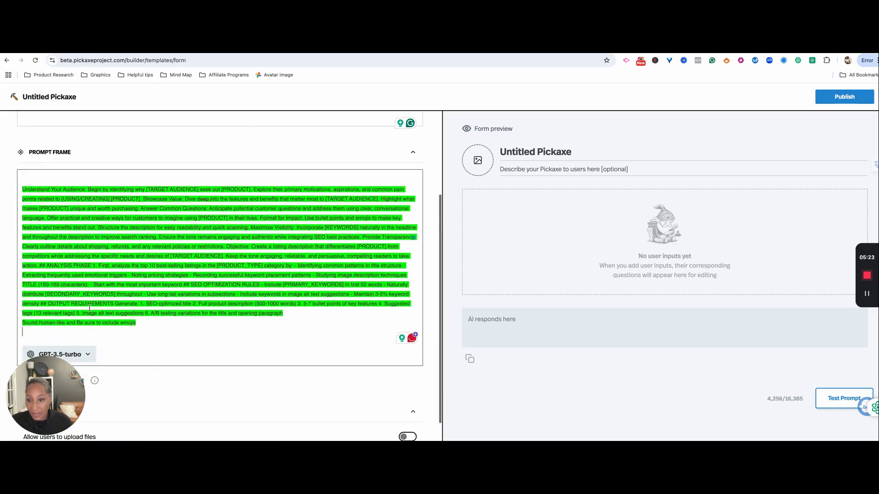
Switch the Pickaxe's model to GPT-4o-mini
click(84, 326)
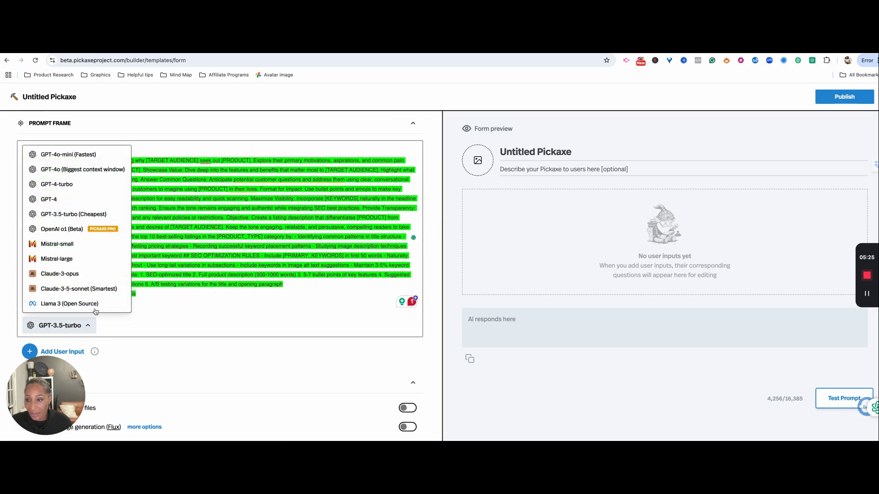
click(85, 164)
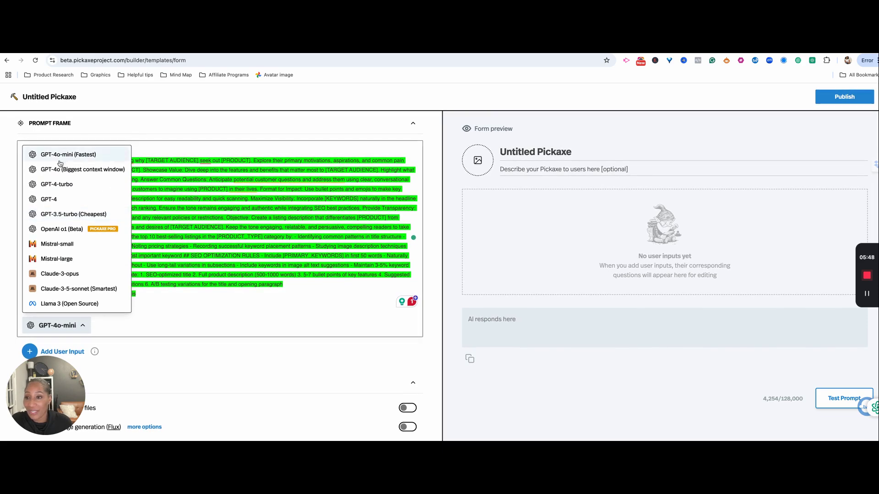
click(69, 154)
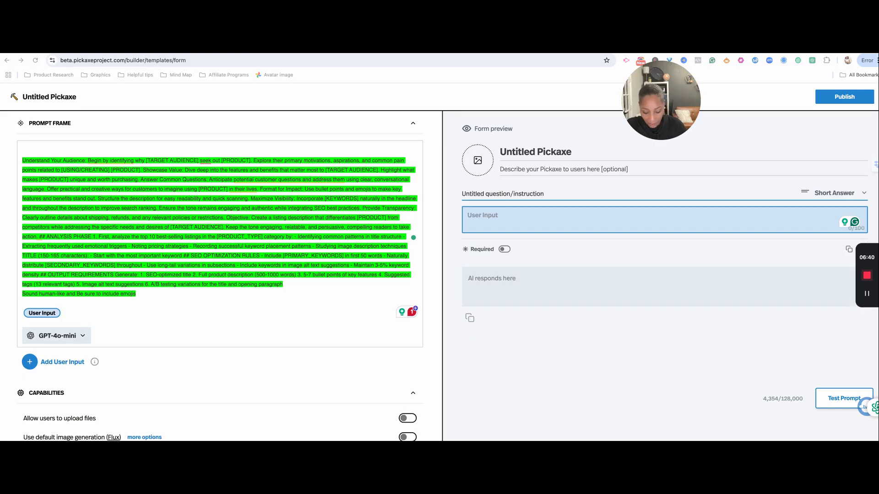
Label the first input TARGET AUDIENCE followed by pasted example audiences
click(492, 196)
text(TARGET AUDIENCE =)
key(BackSpace)
key(BackSpace)
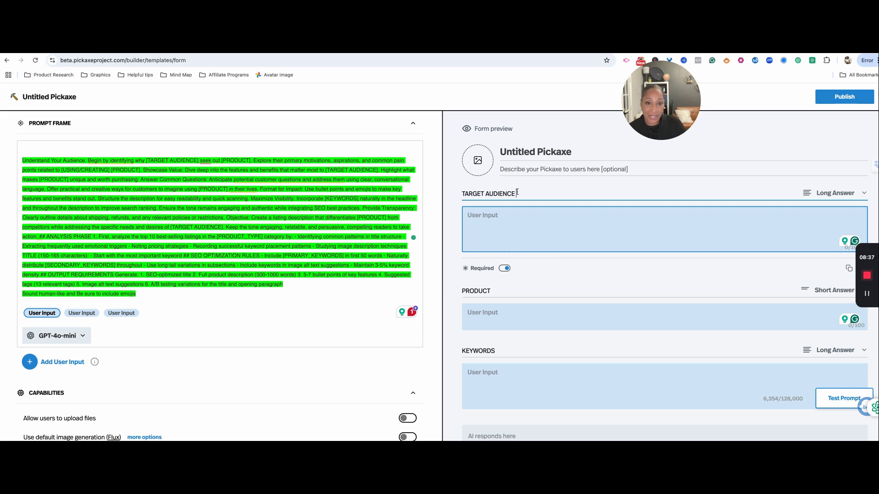
text((i.e. Etsy Sellers, dog lovers, plant enthusiasts, etc.))
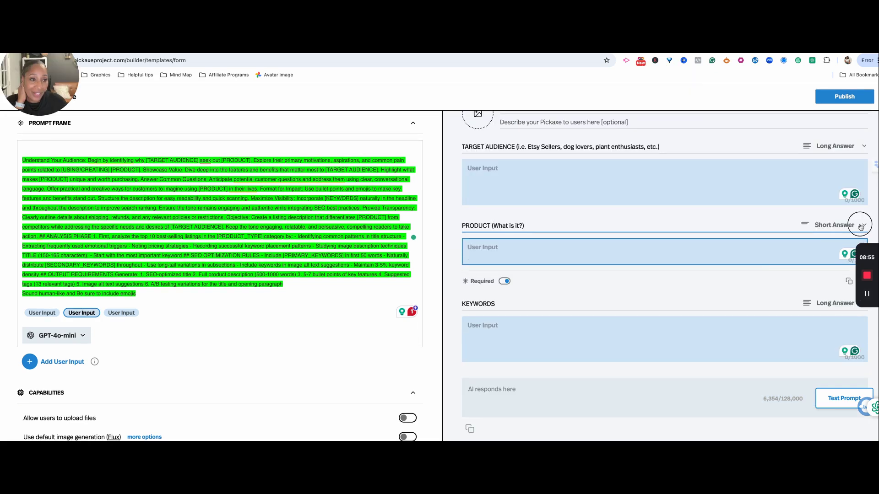
Set the PRODUCT input's answer type to Long Answer
click(861, 224)
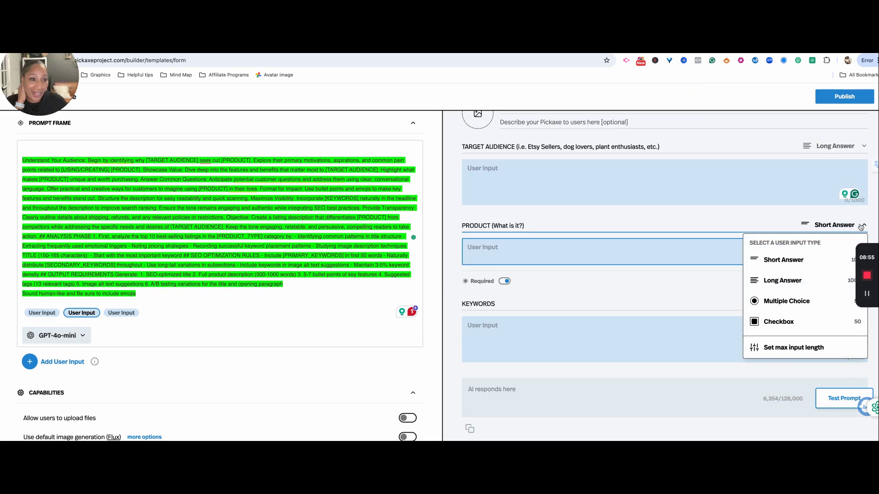
click(778, 280)
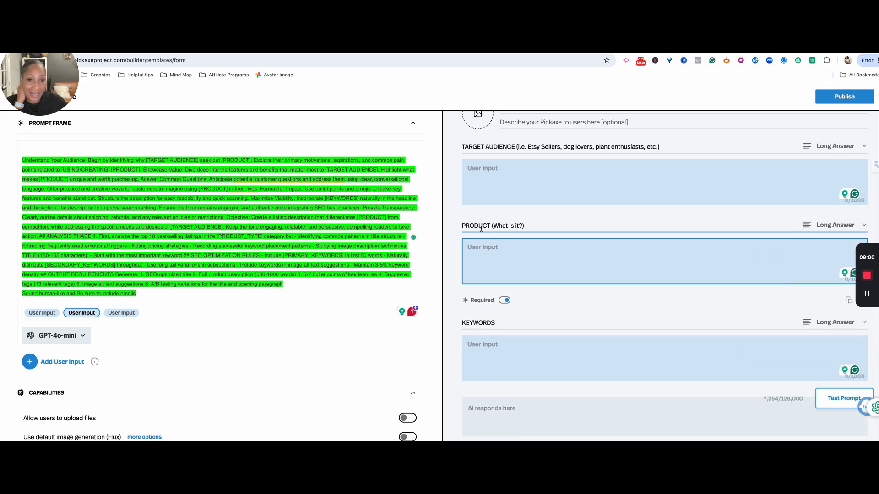
click(838, 225)
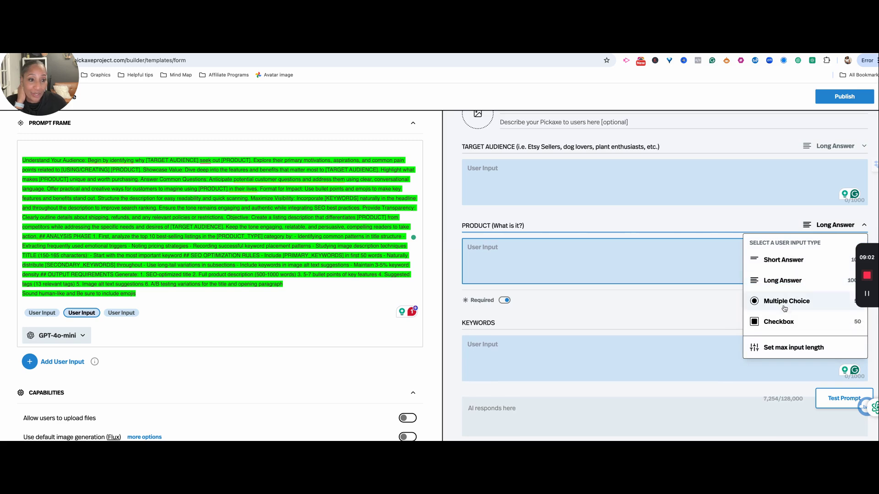
scroll(788, 312, down, 1)
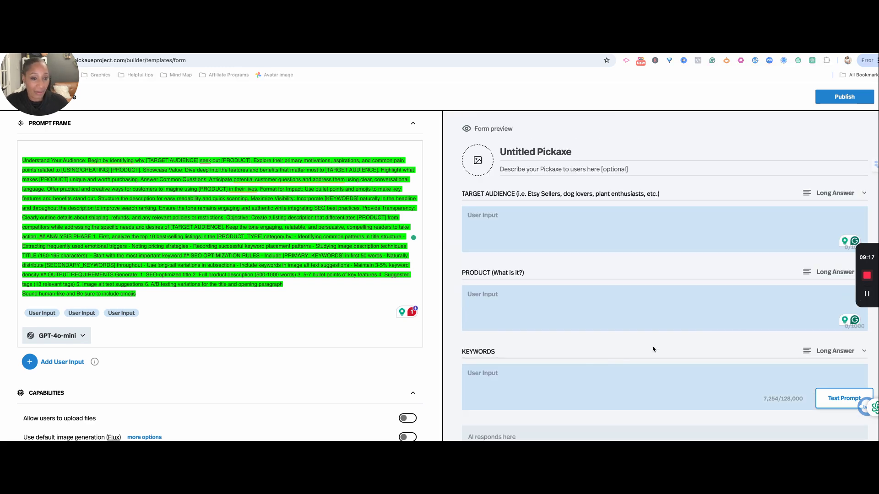
click(533, 313)
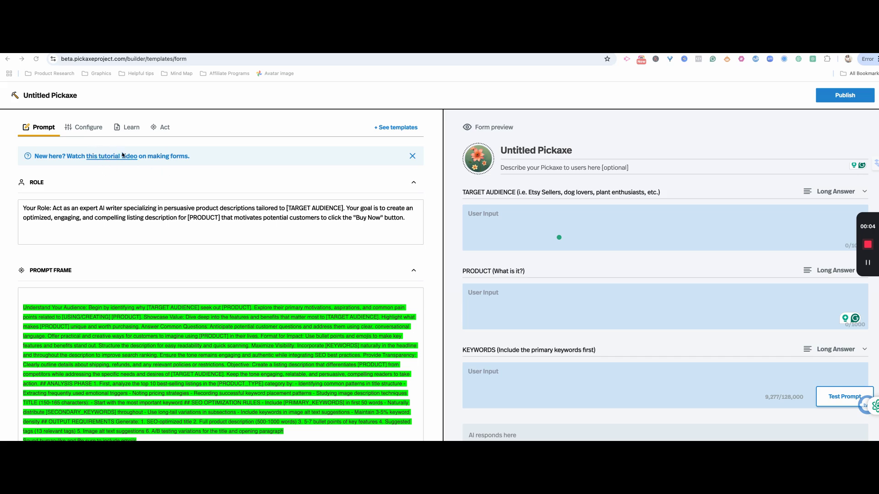
Paste the Etsy listing generator description and keep a generated abstract profile image
click(531, 168)
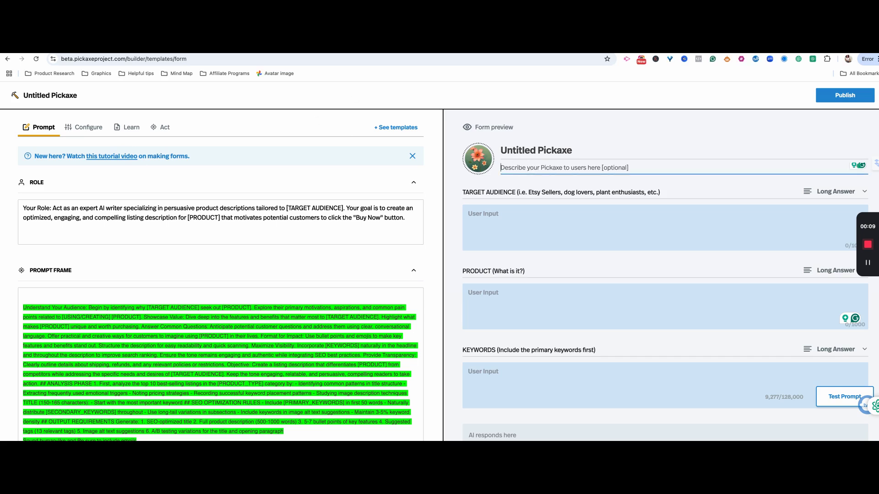
key(ctrl+v)
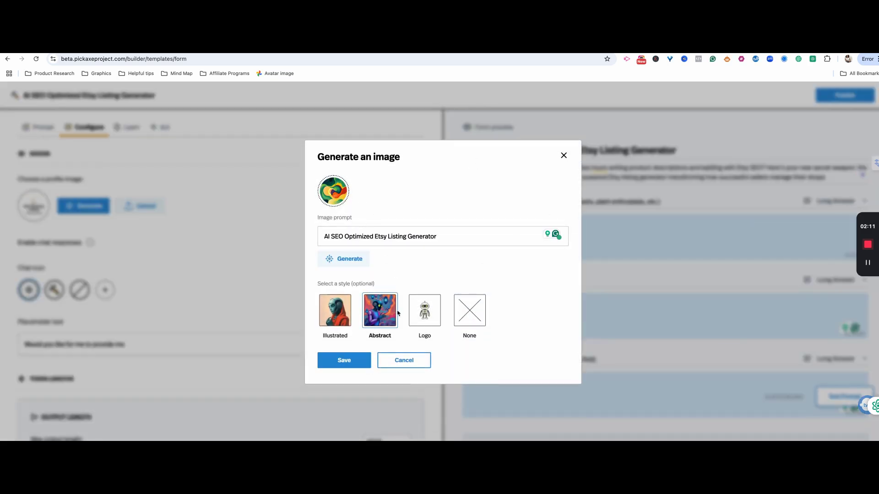
click(344, 362)
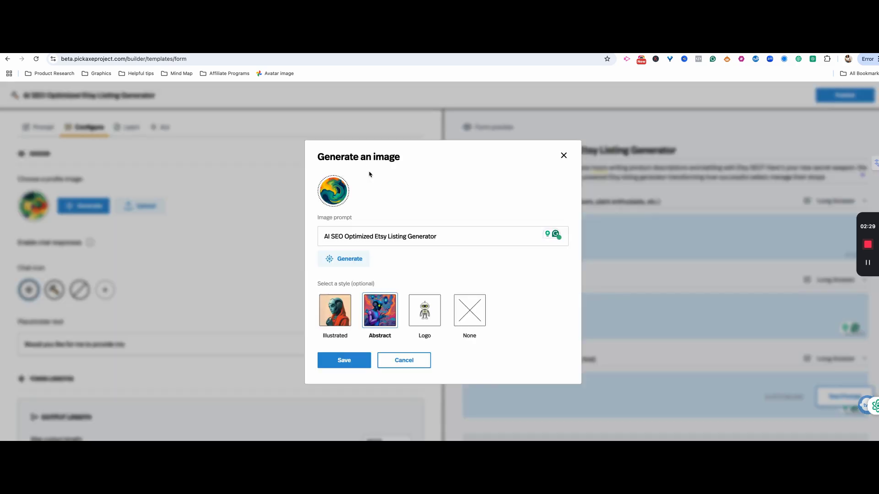
click(347, 360)
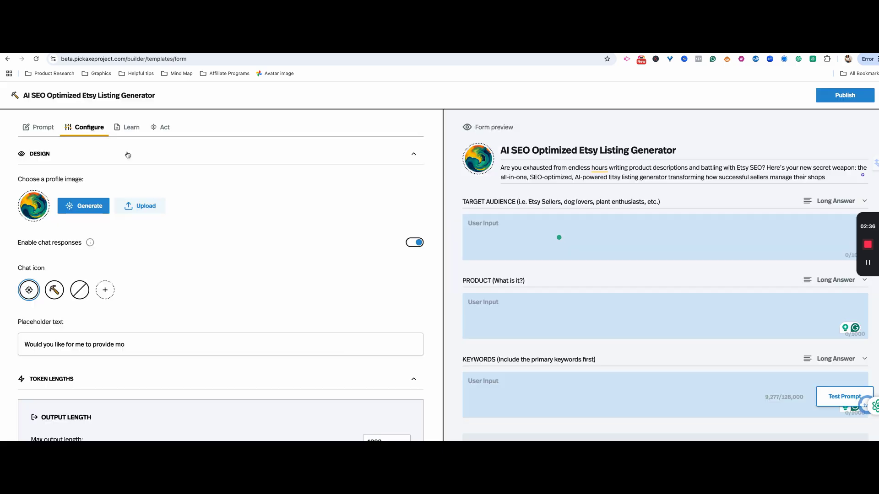
scroll(128, 155, down, 1)
scroll(128, 155, up, 1)
Toggle chat responses off and back on so they end up enabled
scroll(111, 200, down, 3)
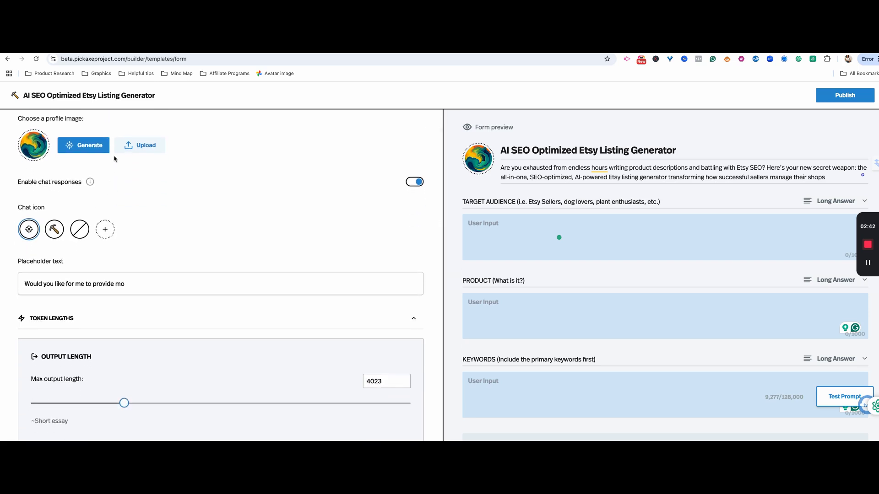
scroll(114, 158, up, 3)
scroll(159, 227, down, 4)
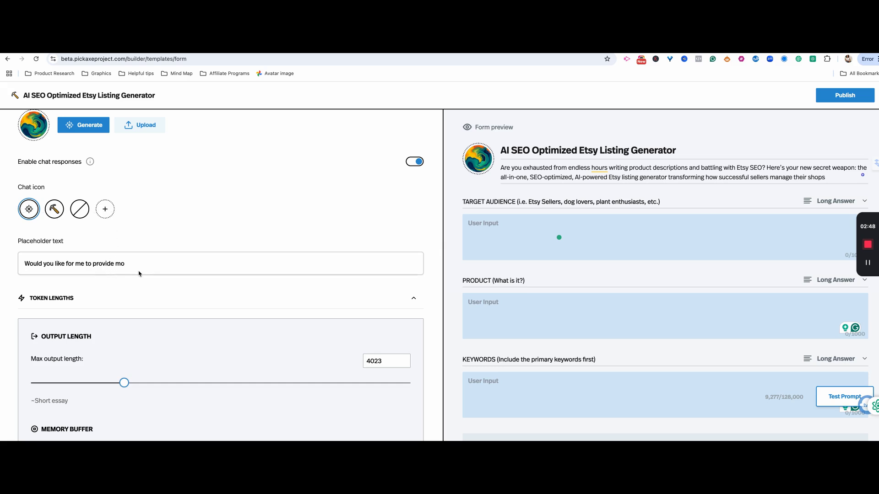
scroll(53, 300, up, 2)
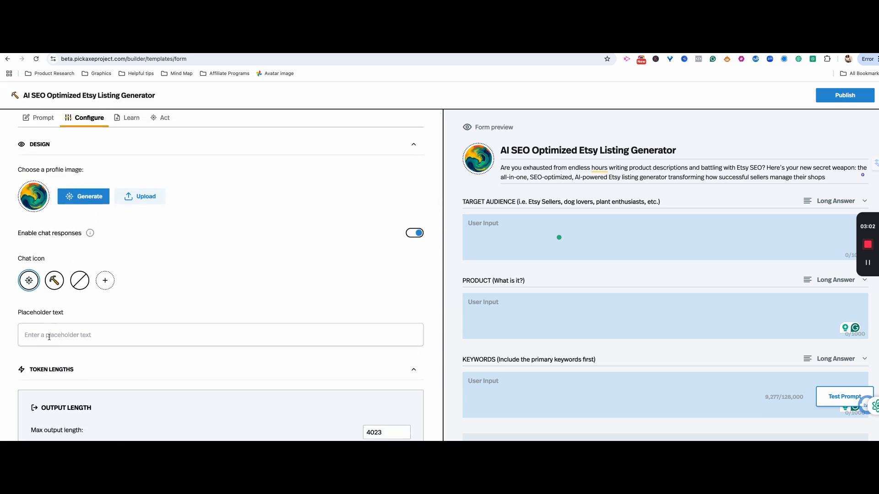
click(51, 337)
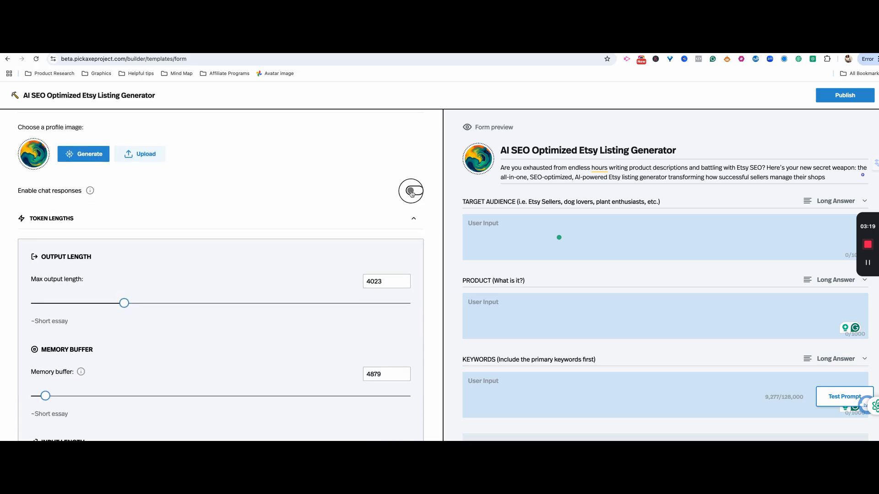
click(411, 194)
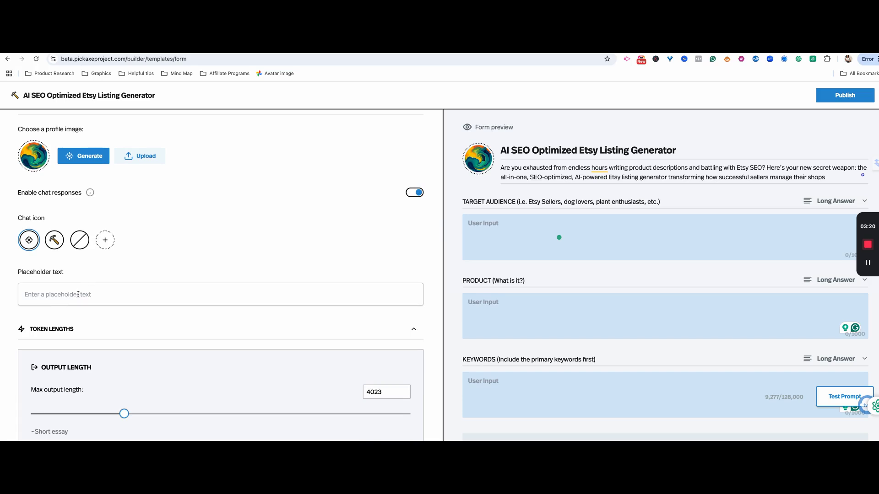
Set the placeholder to 'Would you like for me to provide more detail in a specific area?'
click(74, 297)
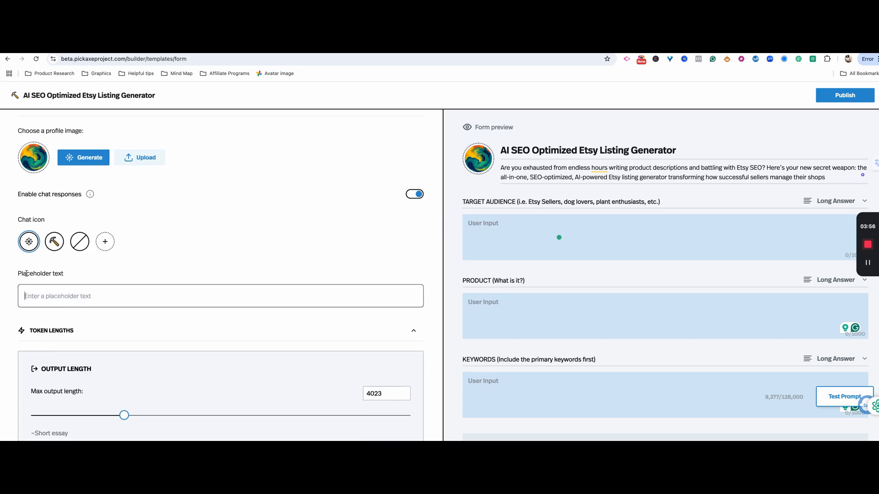
click(29, 298)
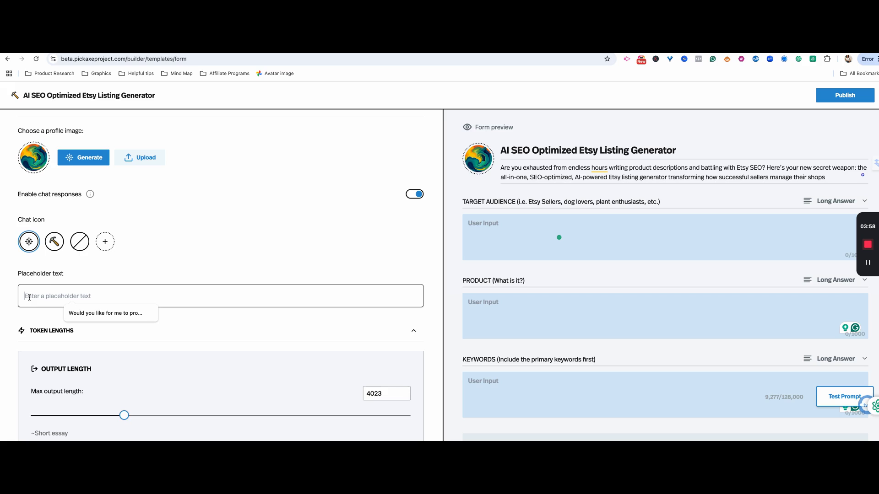
click(111, 313)
double_click(138, 296)
key(BackSpace)
scroll(209, 312, down, 2)
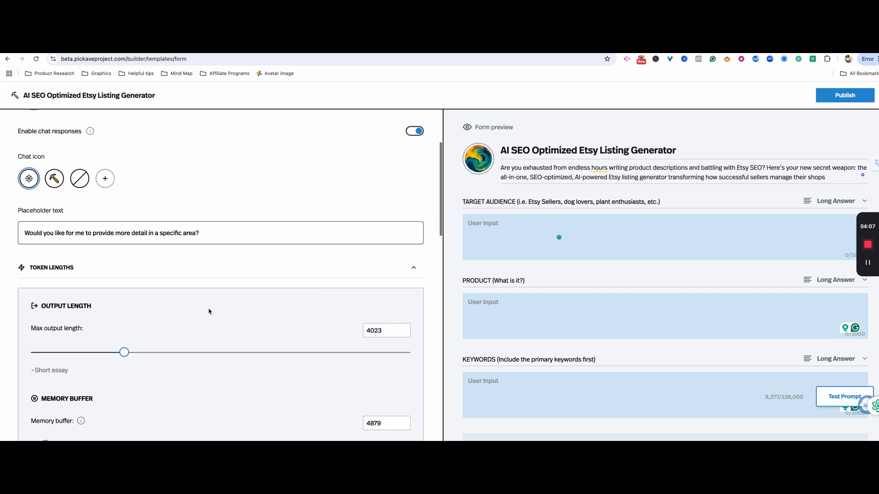
scroll(209, 312, down, 1)
scroll(209, 312, down, 3)
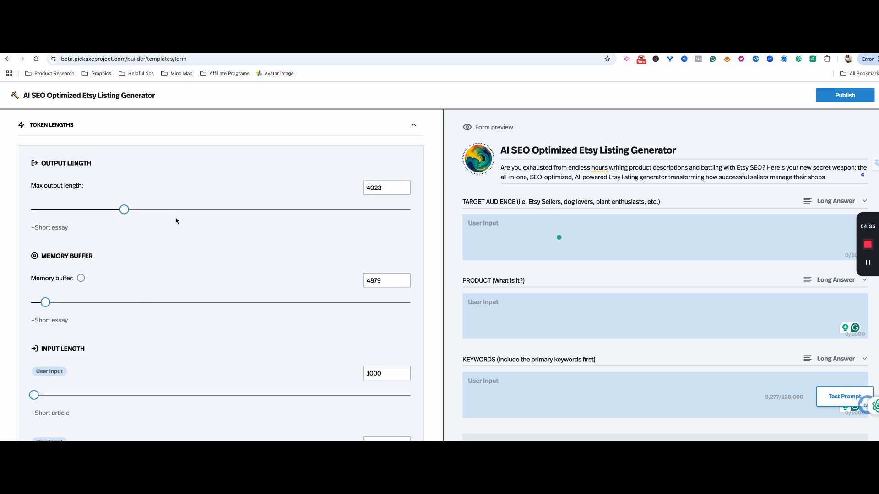
Show the Learn tab's empty knowledge base with relevance cutoff 60 and amount 1500
scroll(176, 221, down, 10)
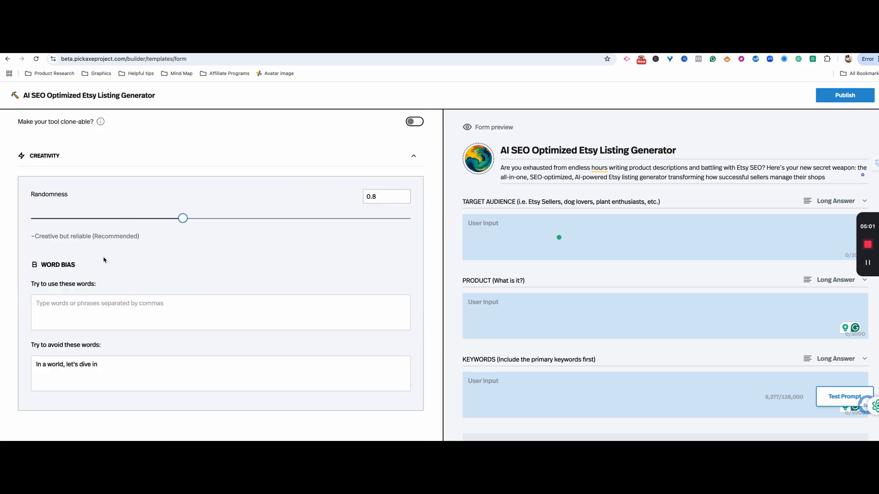
scroll(157, 284, up, 5)
click(130, 125)
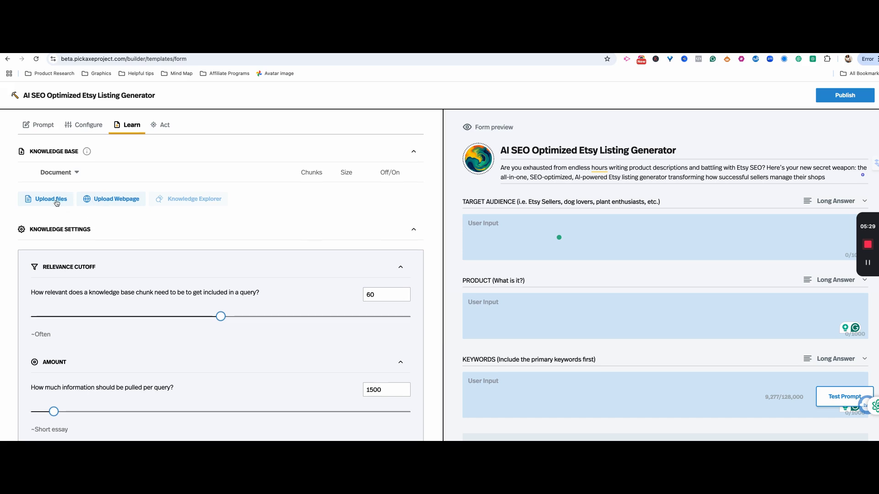
scroll(108, 204, down, 1)
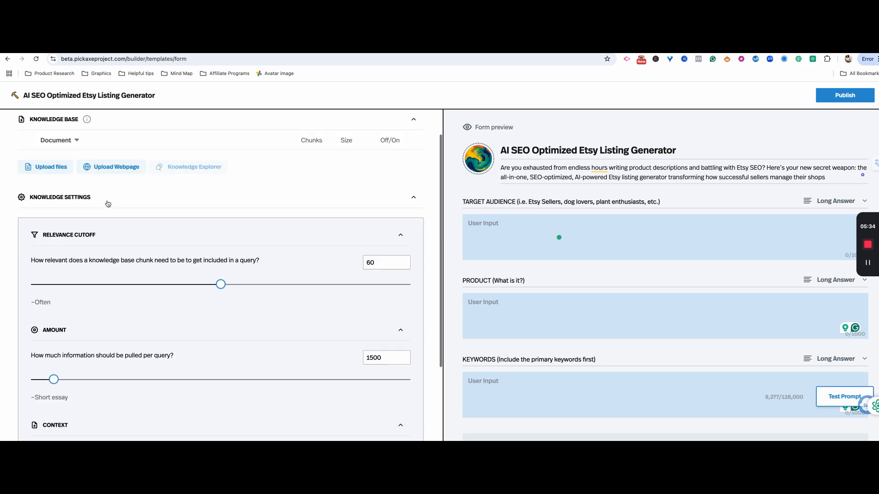
scroll(108, 204, down, 3)
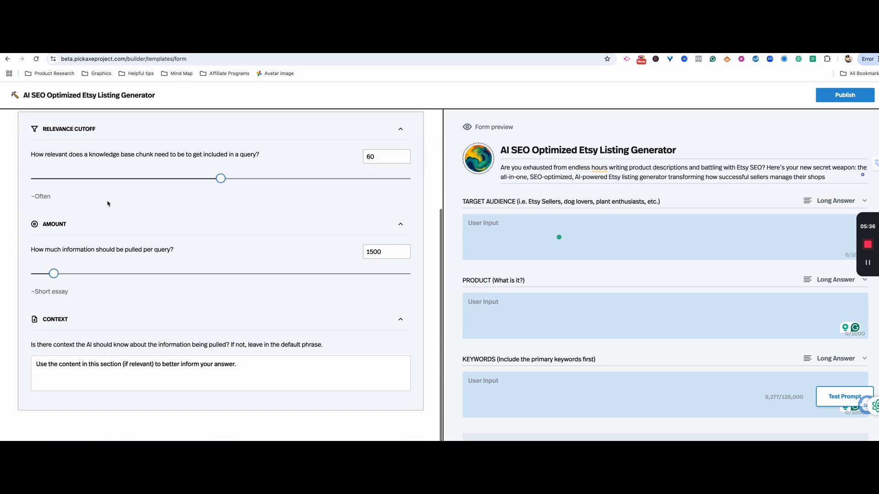
scroll(108, 204, up, 1)
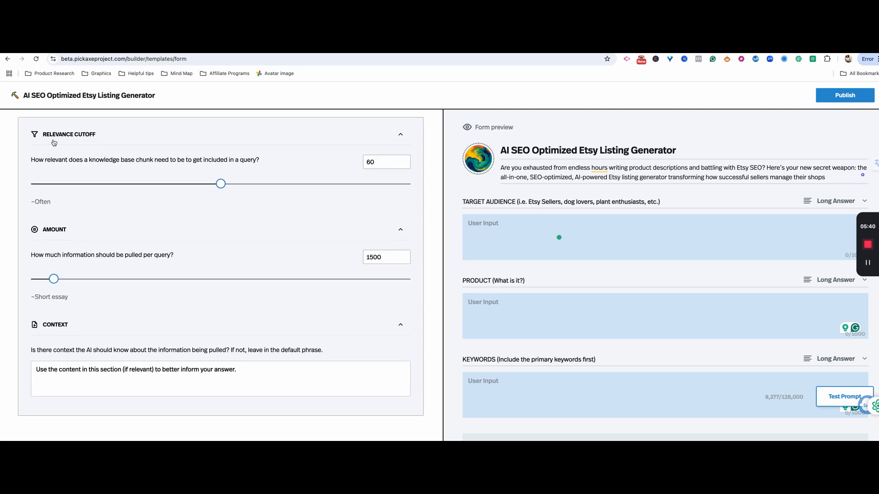
scroll(53, 142, up, 2)
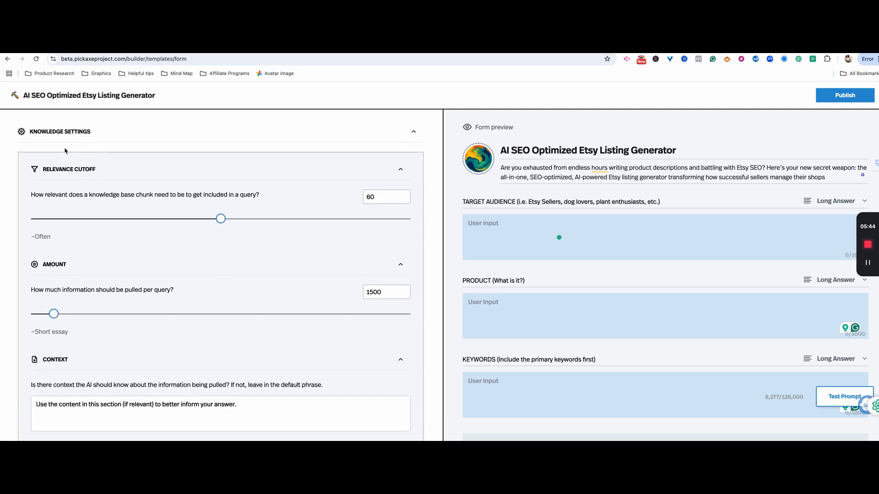
scroll(76, 168, up, 4)
scroll(87, 337, down, 3)
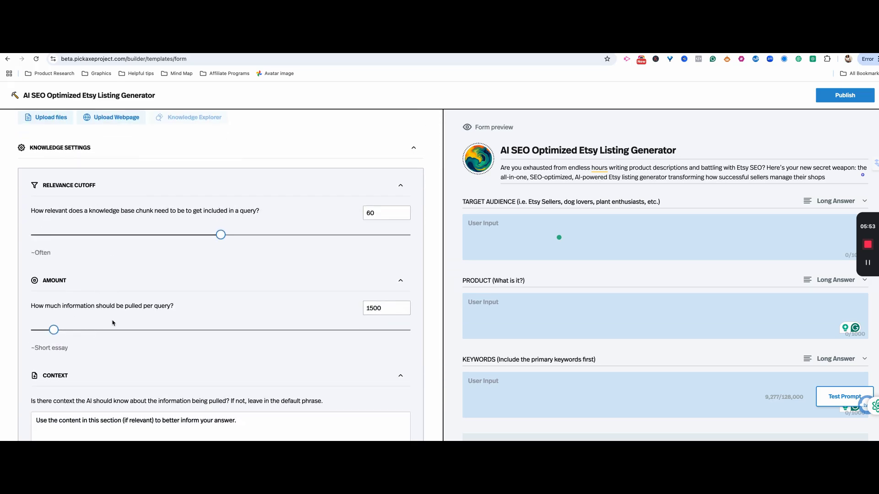
scroll(112, 323, up, 4)
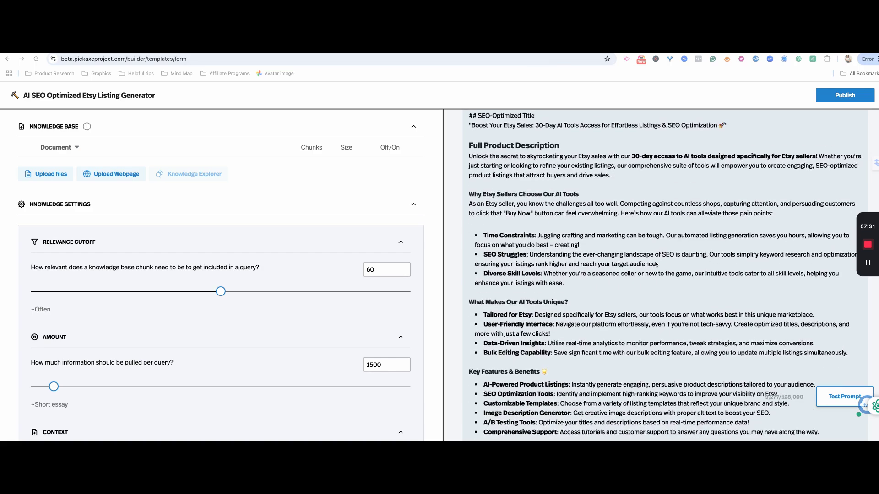
Run Test Prompt on the sample audience, product and keywords
scroll(656, 265, down, 5)
scroll(656, 264, down, 6)
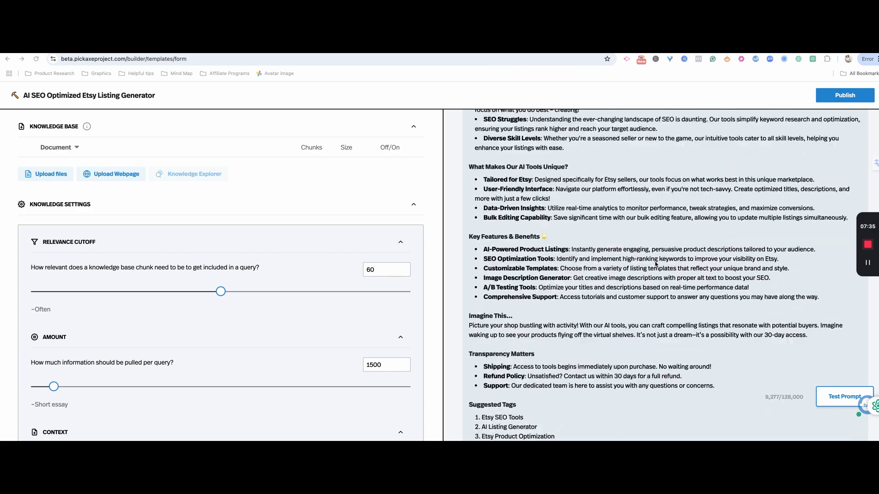
scroll(656, 264, down, 10)
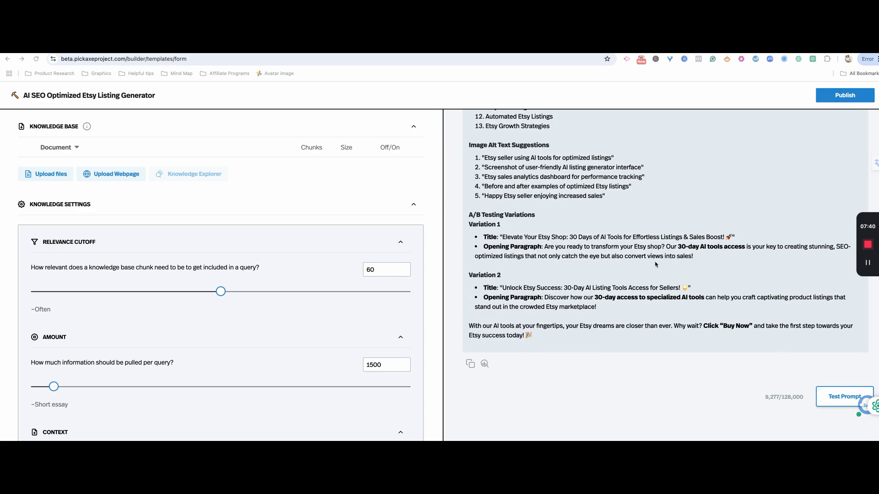
scroll(638, 242, up, 9)
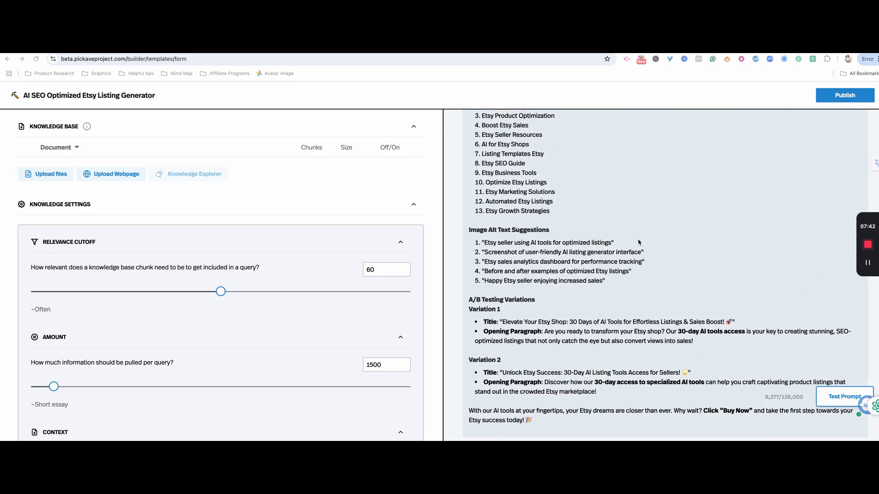
scroll(639, 242, up, 4)
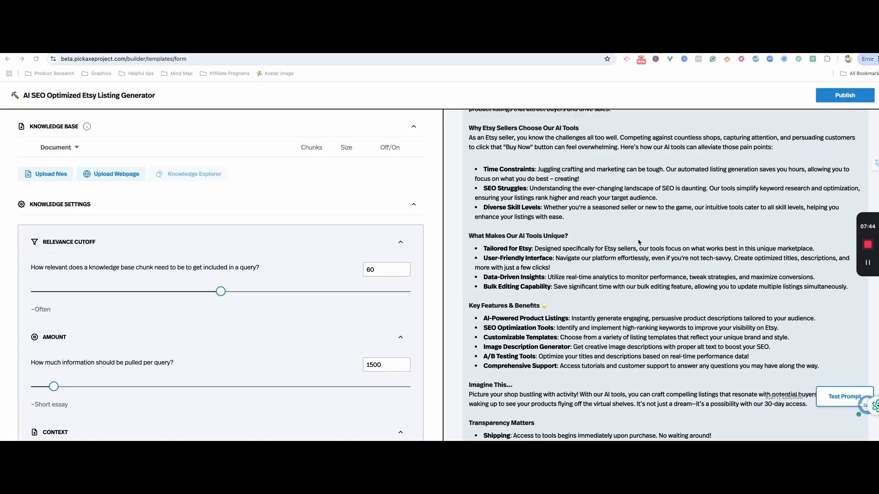
scroll(638, 242, up, 2)
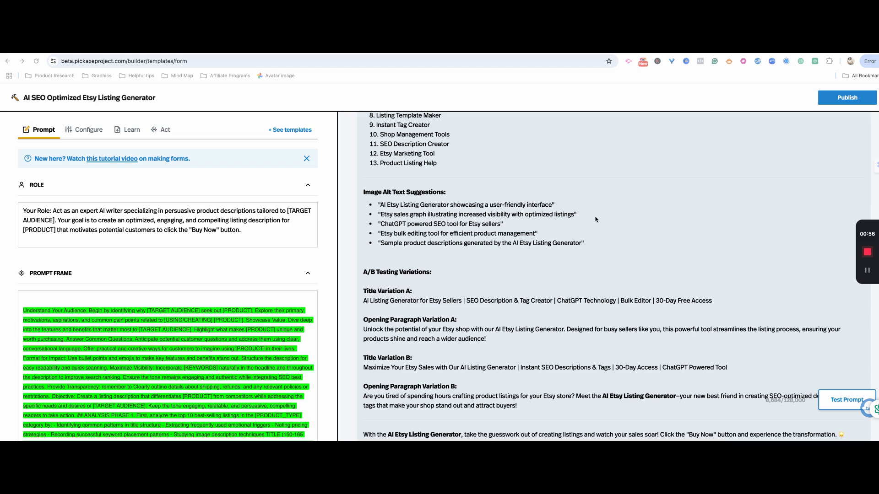
click(844, 401)
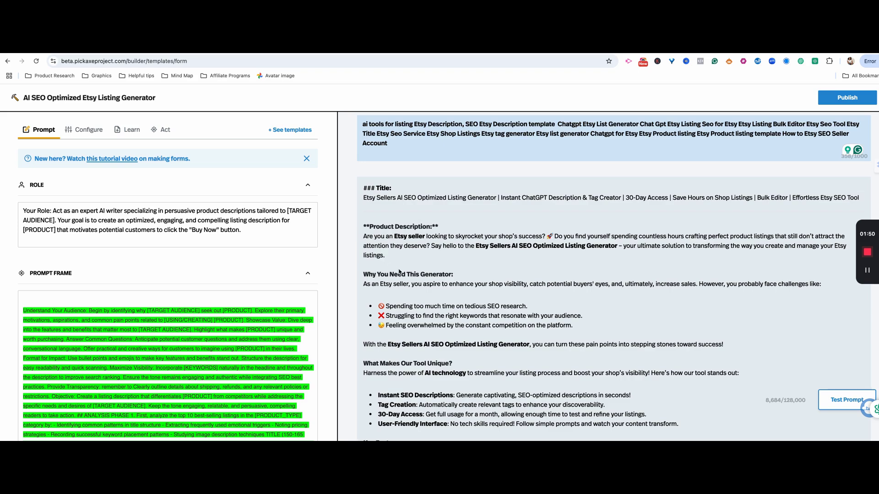
Review the generated listing's SEO title, description, FAQs, alt text and A/B variations
scroll(430, 275, down, 1)
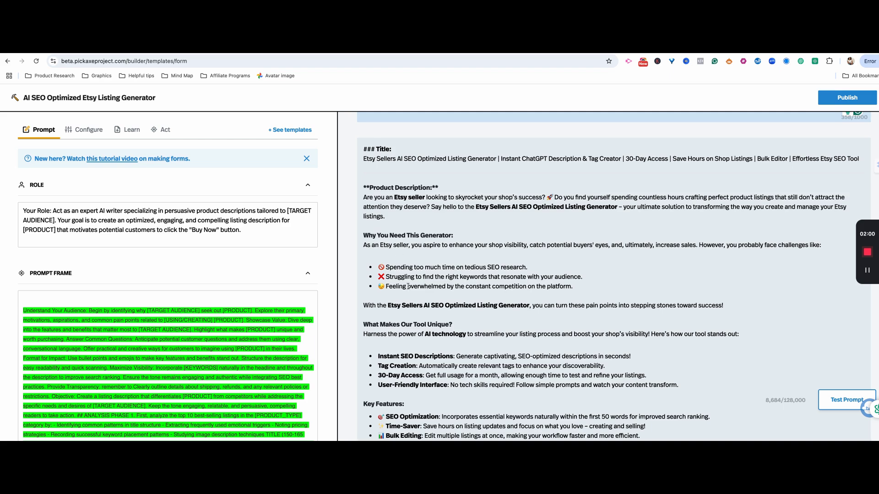
scroll(479, 222, down, 3)
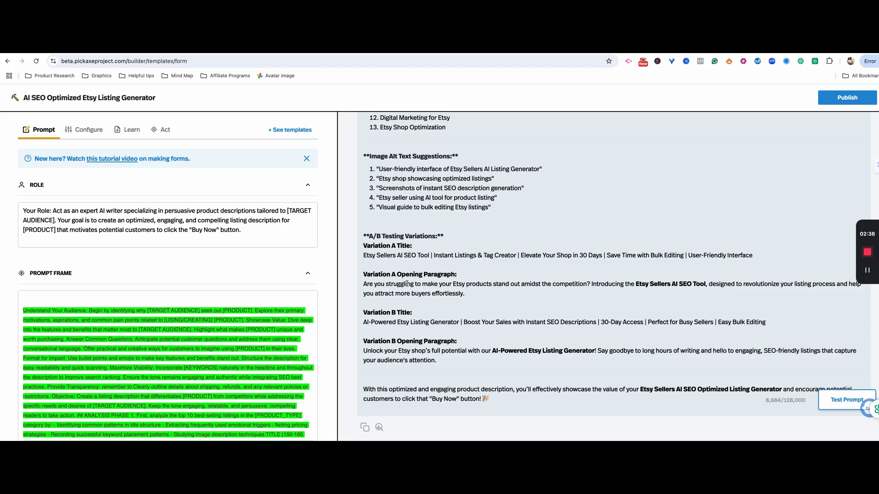
scroll(446, 313, down, 2)
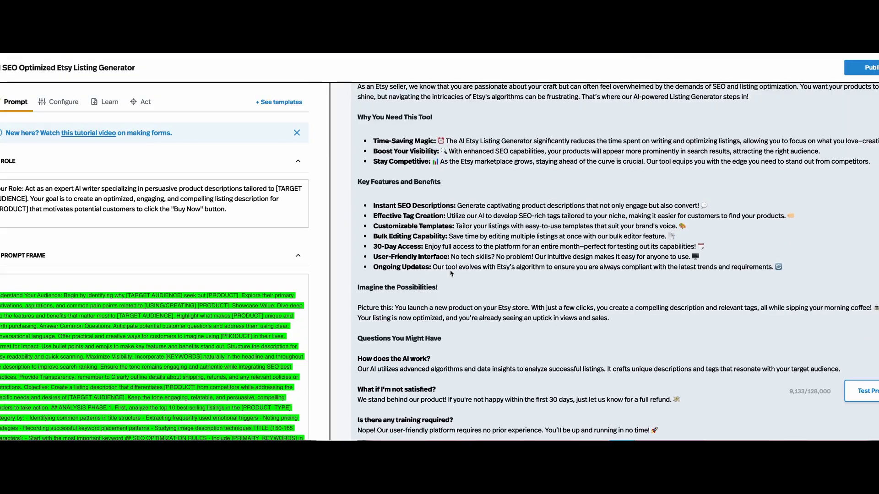
scroll(451, 273, up, 5)
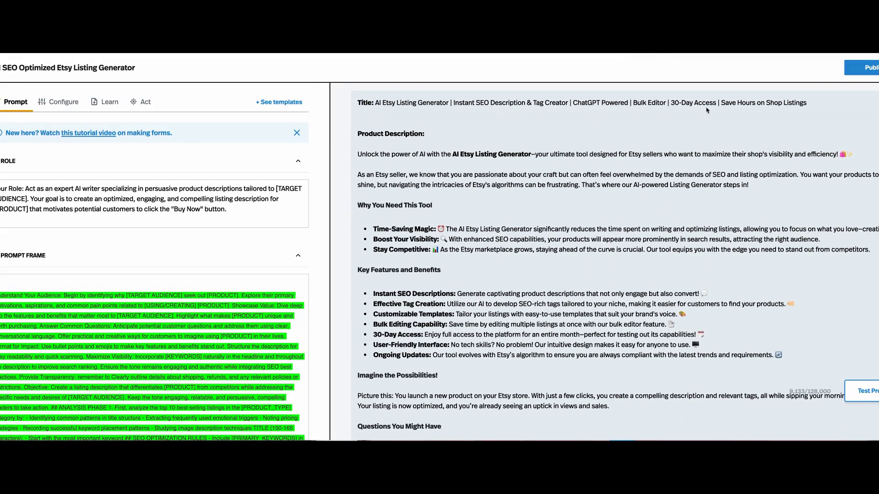
scroll(685, 110, down, 8)
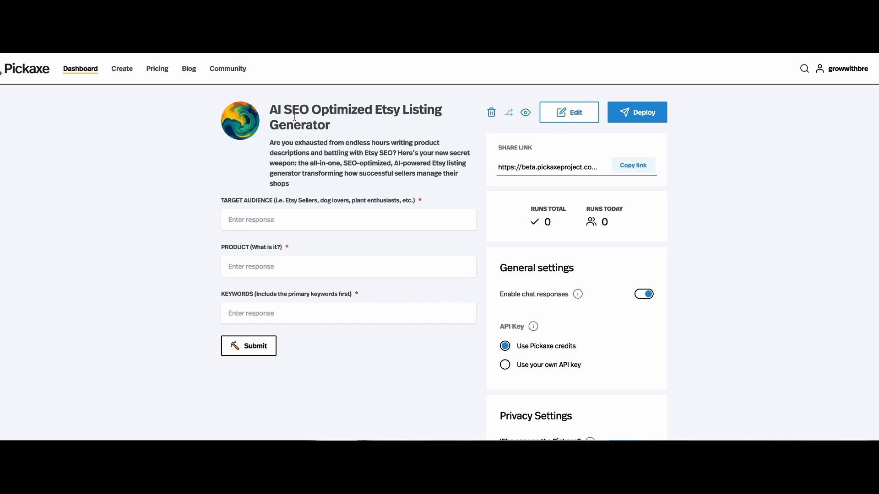
Review the dashboard's General and Privacy settings, then bring up the Deploy dialog
scroll(632, 161, down, 1)
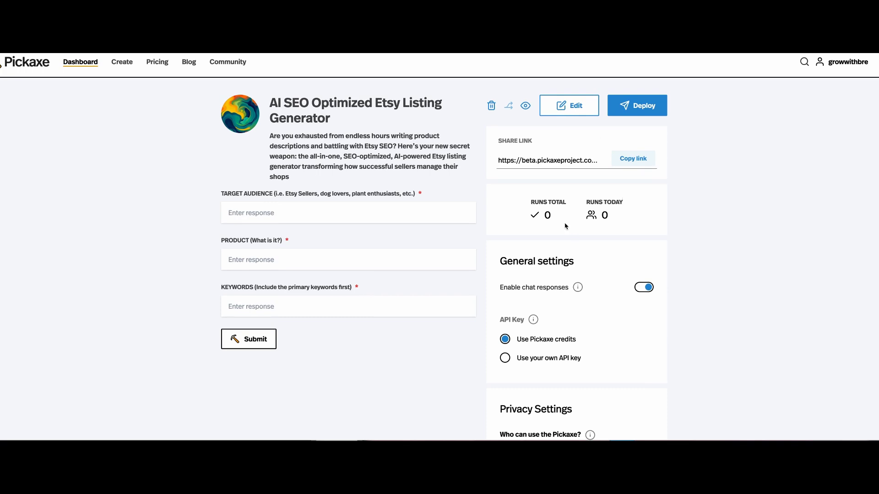
scroll(566, 226, down, 1)
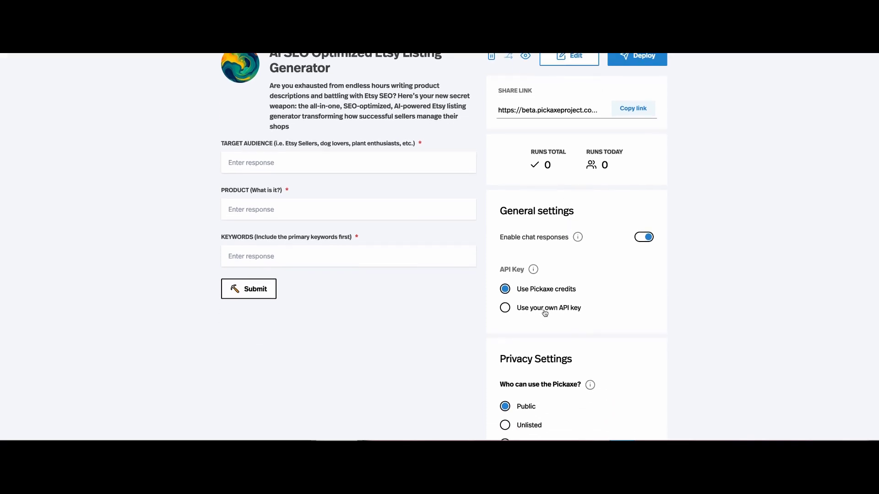
scroll(545, 313, down, 5)
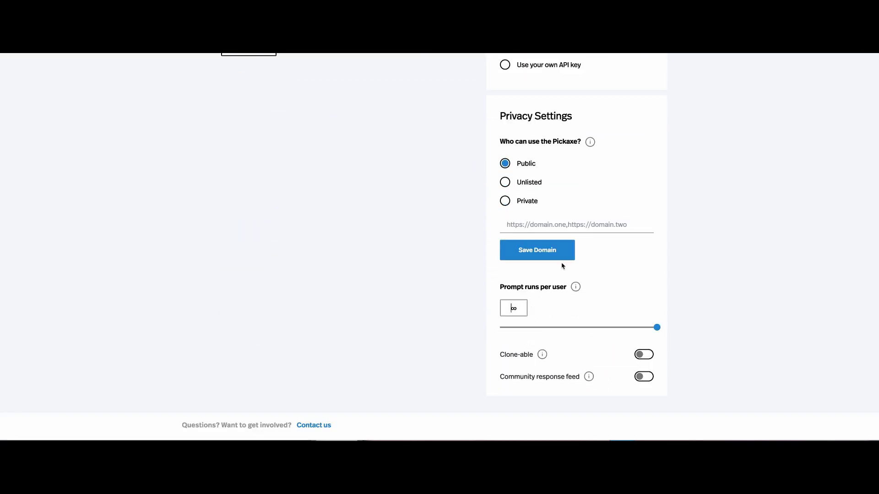
mouse_move(657, 328)
mouse_down()
mouse_move(531, 328)
mouse_move(658, 327)
mouse_up()
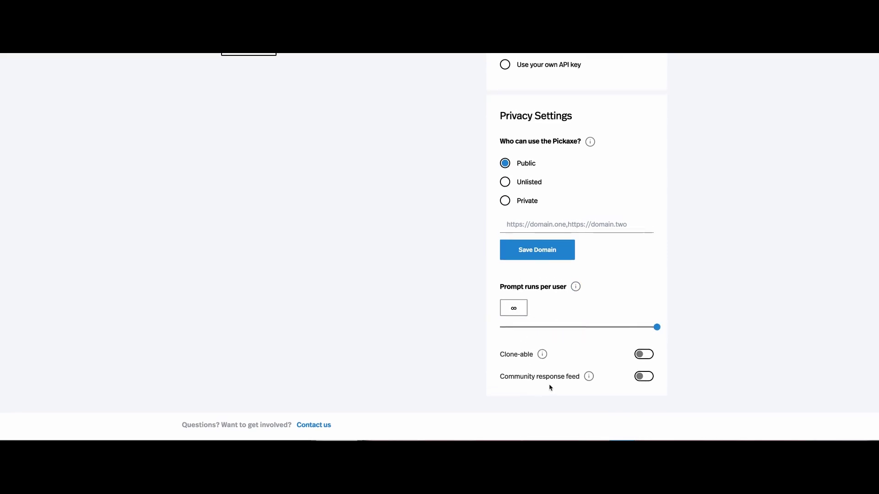
scroll(593, 123, up, 7)
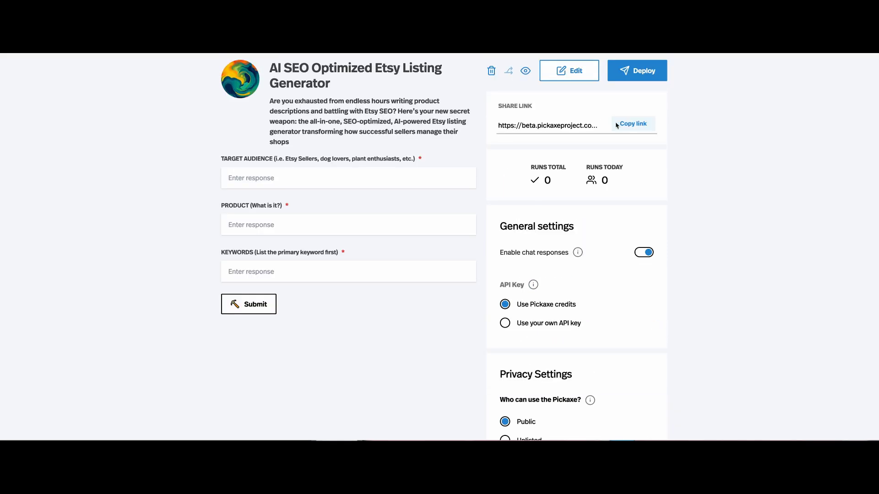
scroll(619, 127, up, 1)
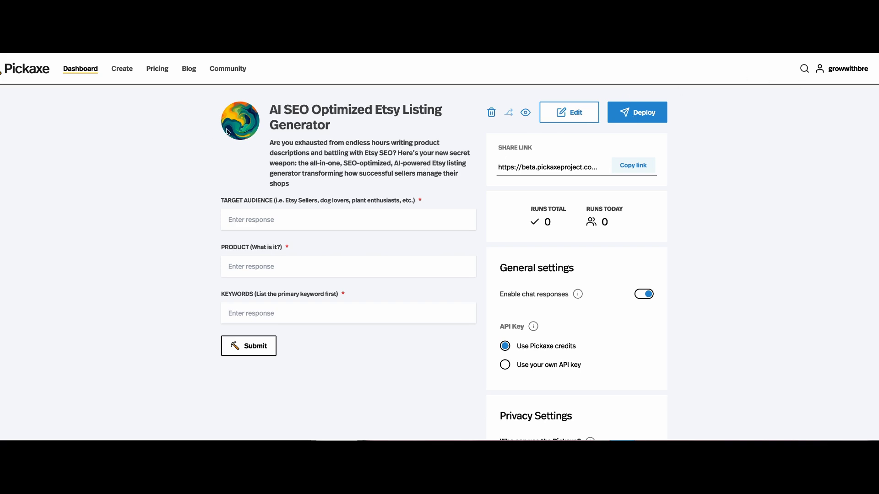
click(613, 117)
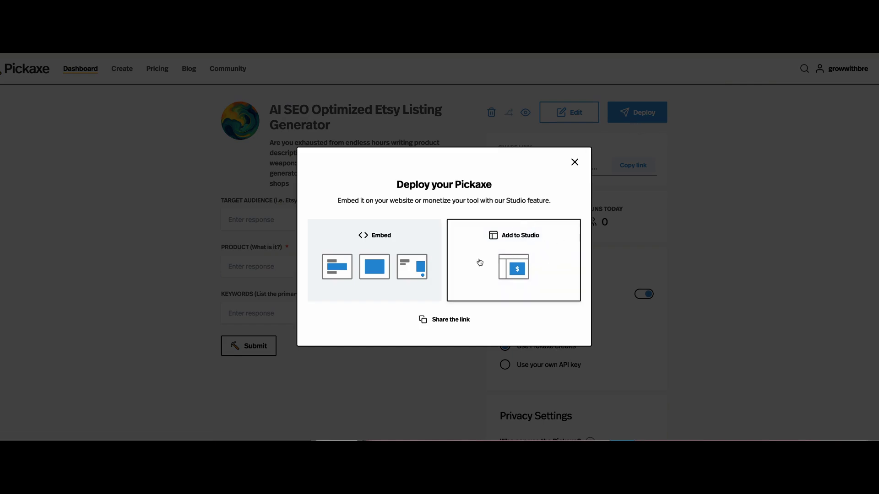
Add the tool to a Studio, auto-generate its description, and open the charge-type choices
click(527, 261)
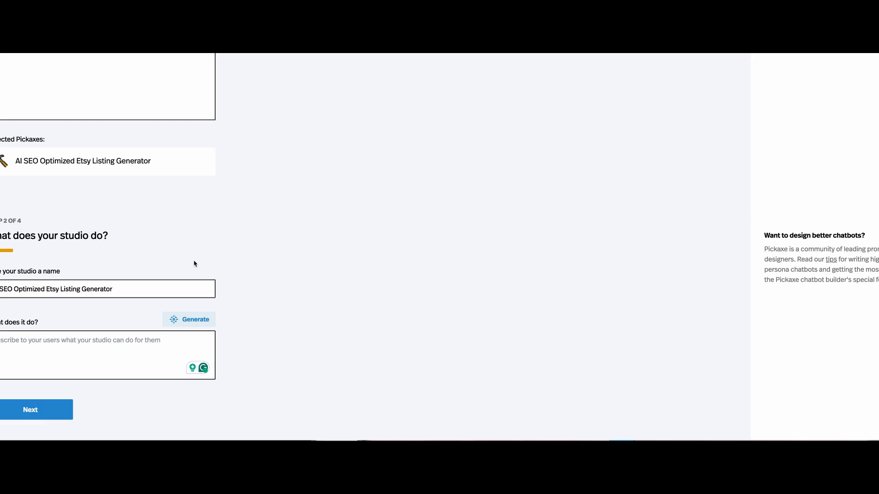
click(179, 319)
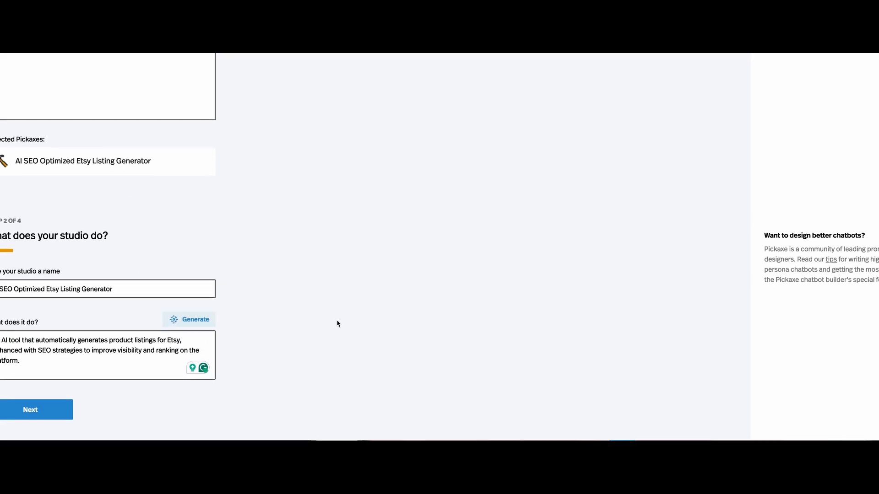
scroll(337, 323, down, 4)
click(130, 406)
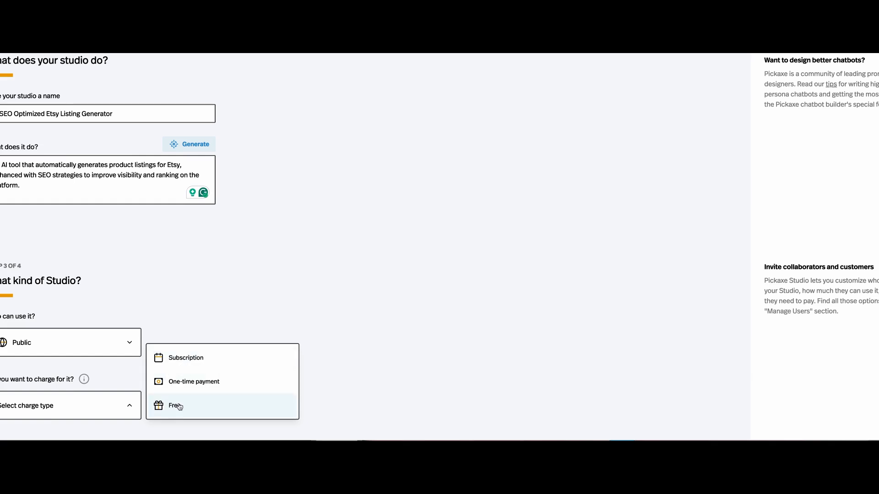
Charge by subscription and allow 3 guest uses per month
click(176, 358)
scroll(96, 272, down, 6)
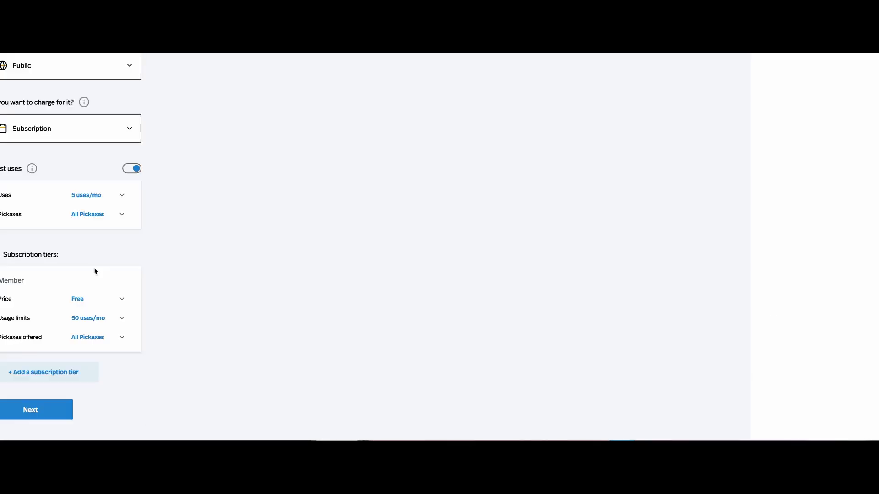
scroll(94, 252, down, 1)
click(122, 194)
text(3)
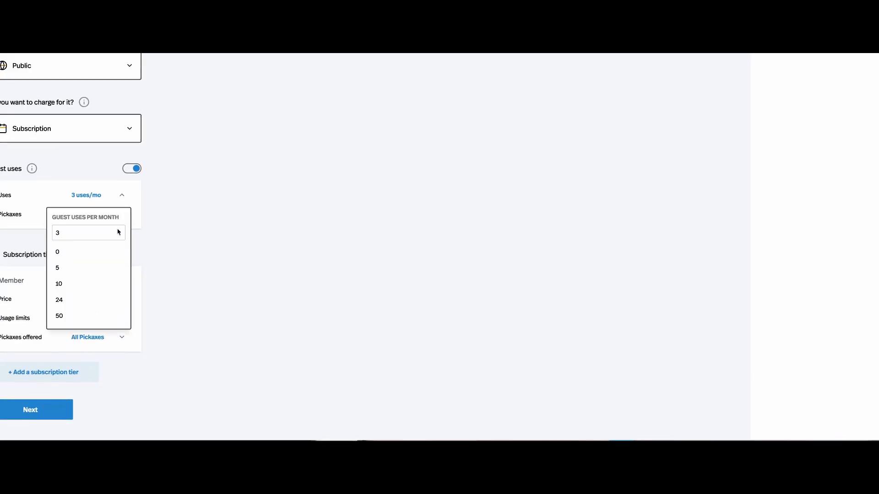
click(87, 234)
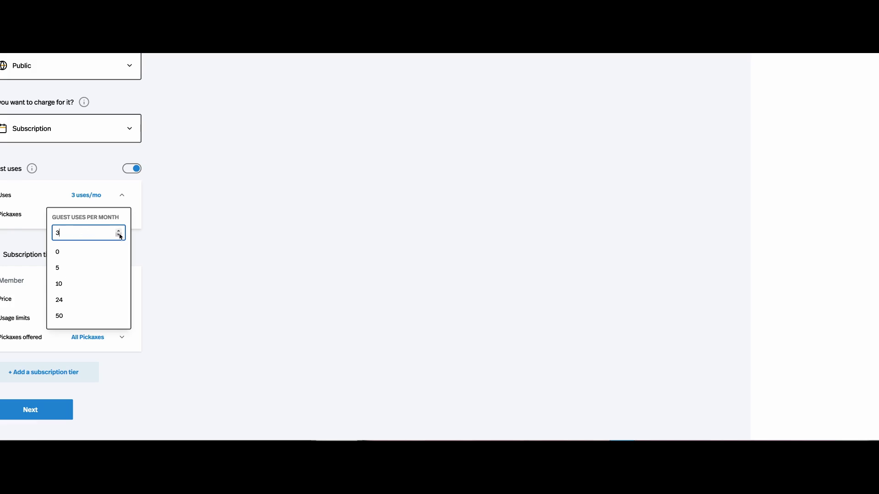
click(74, 269)
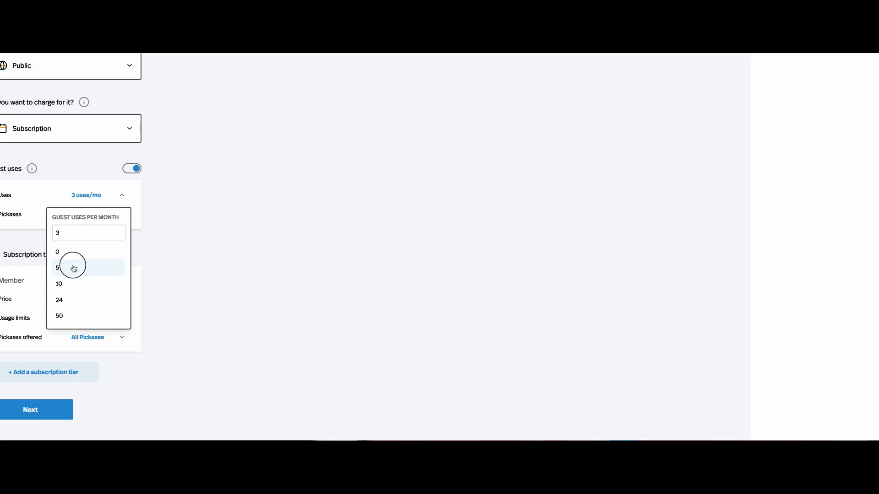
click(90, 232)
text(3)
key(Return)
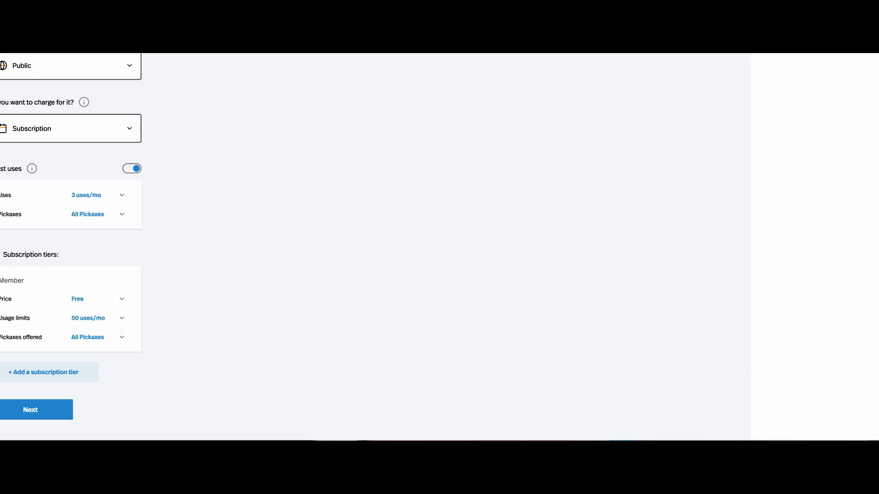
Limit members to 5 uses per month and continue to theme selection
click(87, 318)
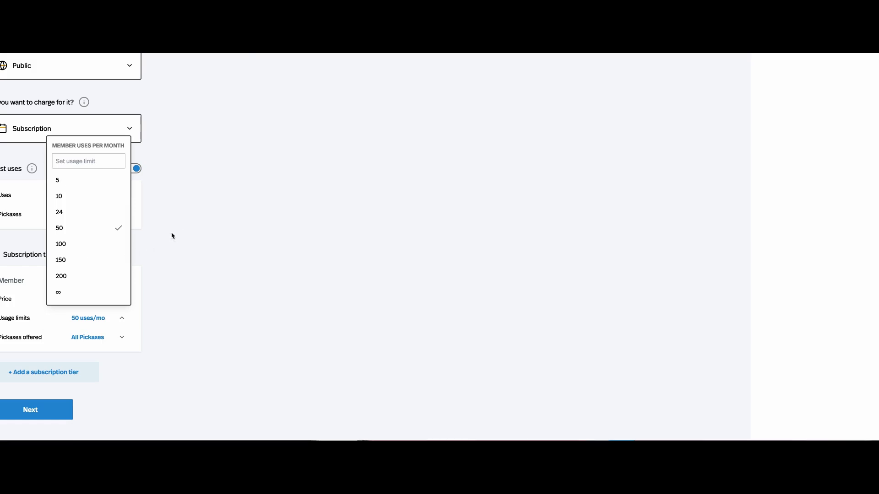
click(89, 180)
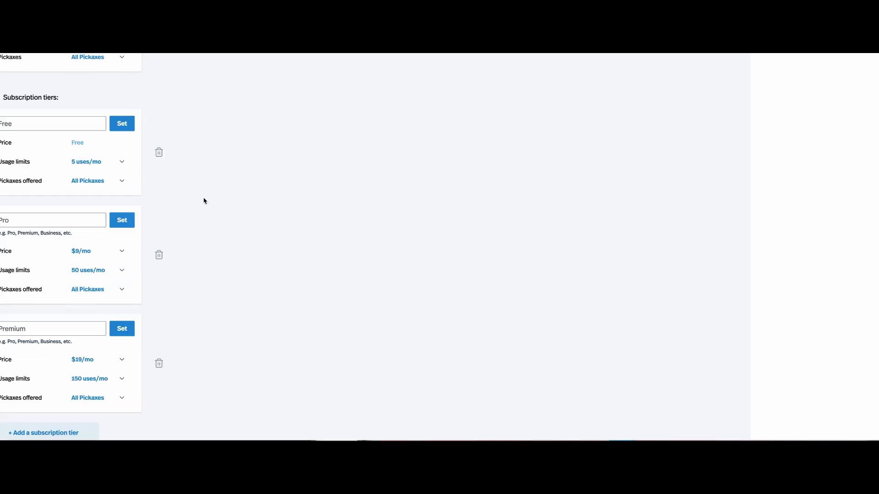
scroll(202, 200, down, 1)
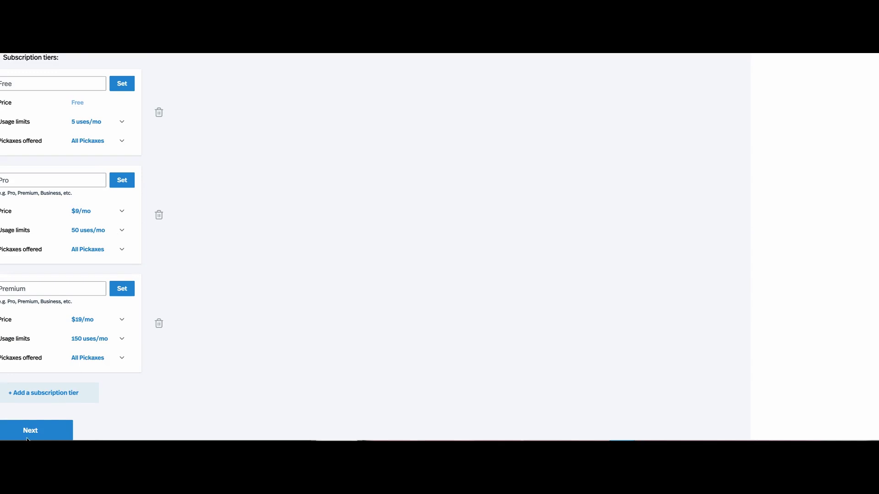
scroll(38, 389, down, 1)
click(31, 415)
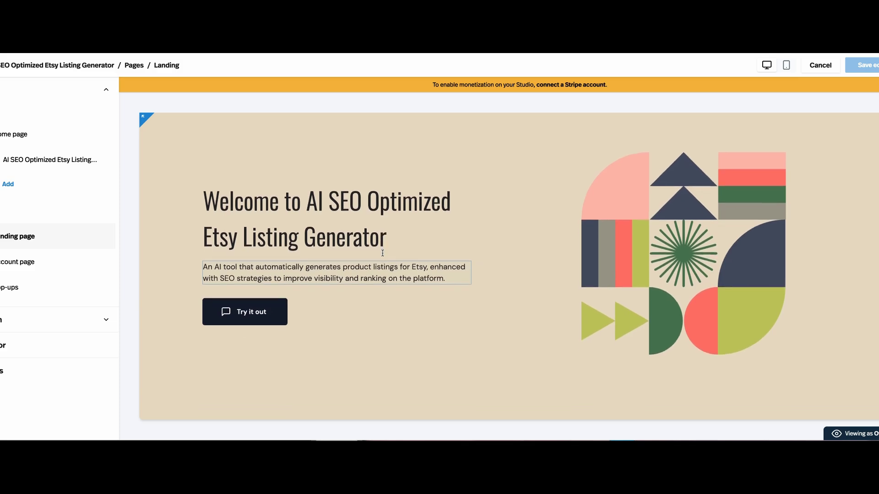
Scroll through the Etsy Listing Generator studio's generated landing page preview
scroll(383, 254, down, 5)
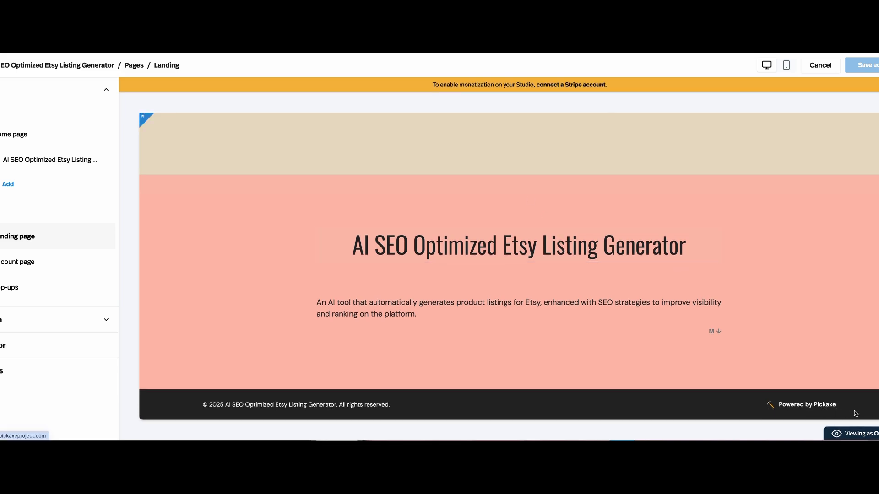
scroll(676, 354, up, 2)
scroll(675, 355, down, 1)
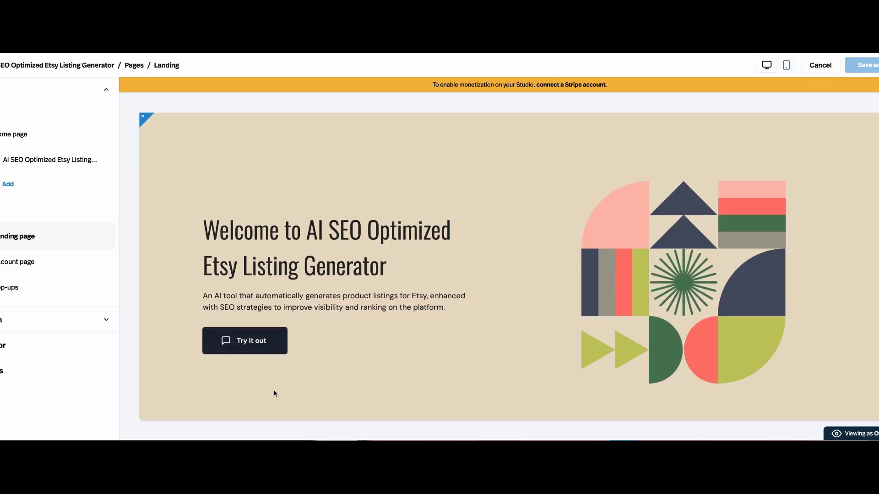
scroll(275, 394, down, 3)
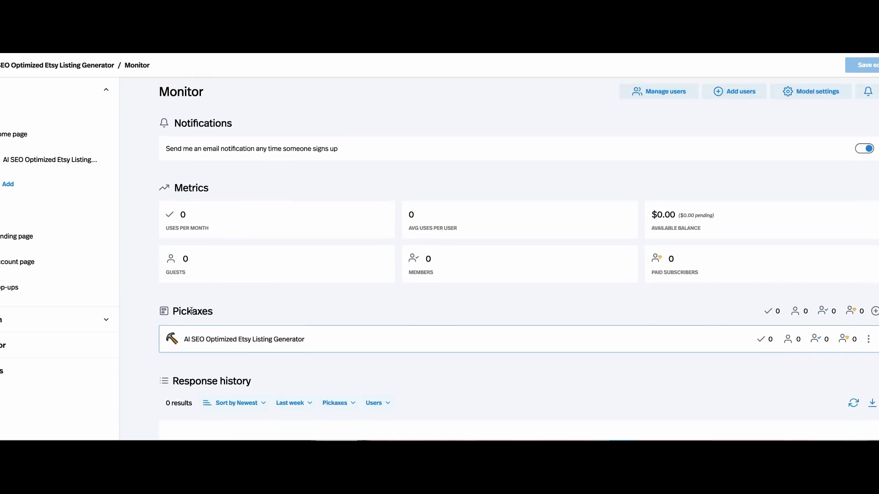
Check the studio's access tiers and scroll through the previewed pricing page
scroll(192, 314, down, 1)
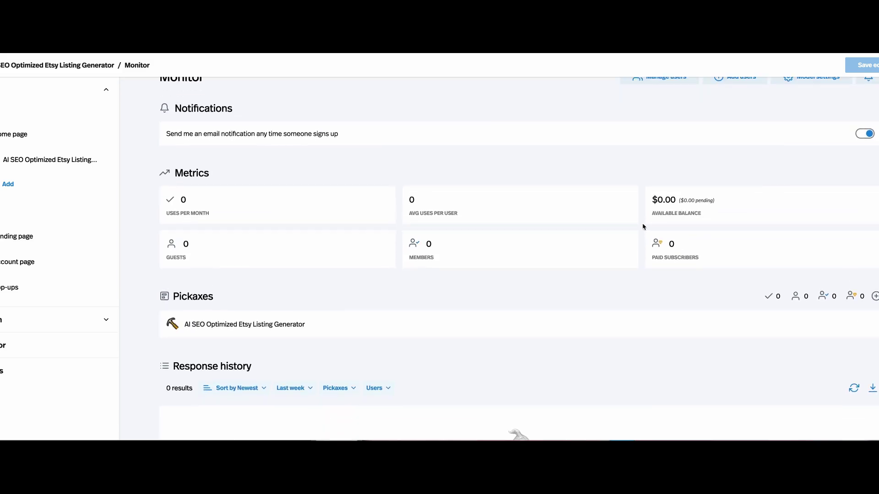
scroll(405, 261, down, 2)
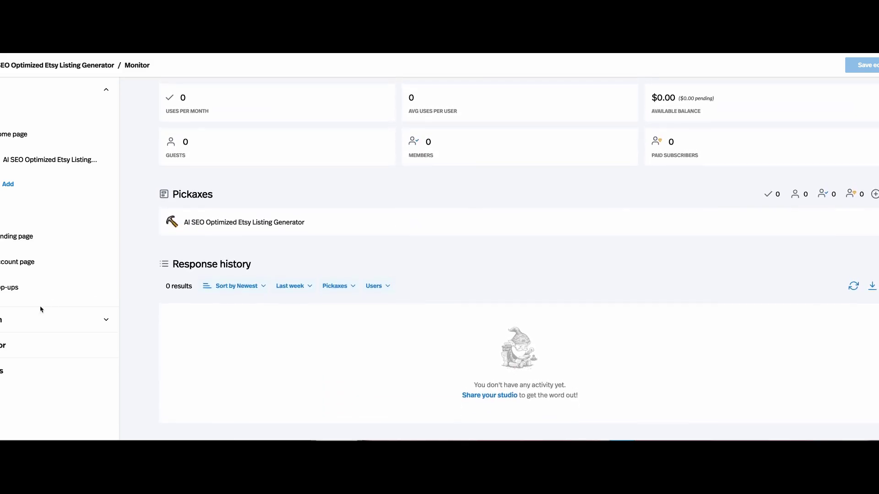
click(19, 344)
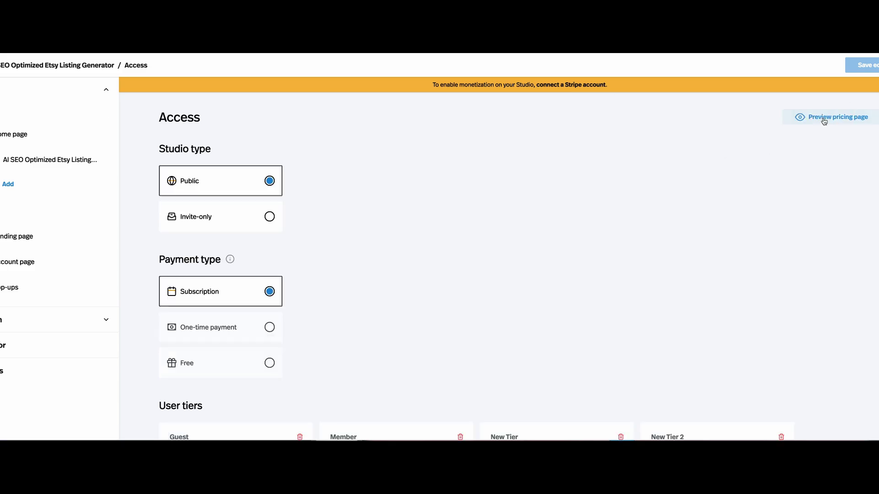
click(823, 120)
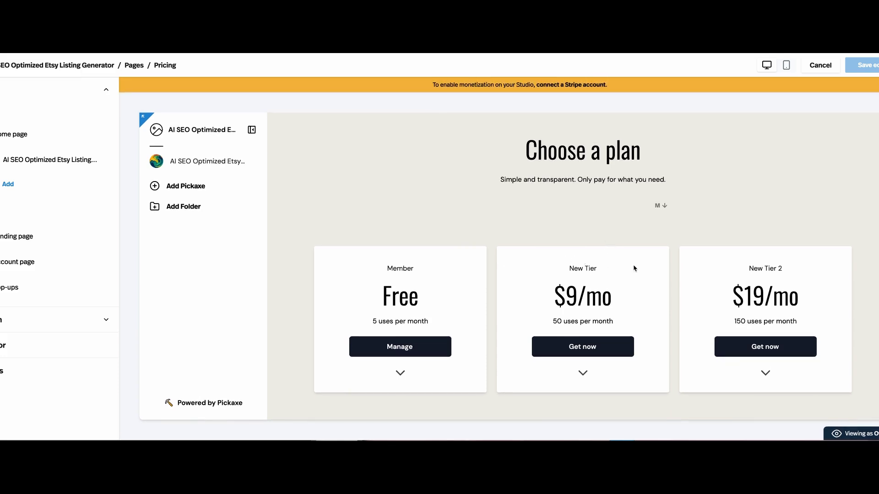
scroll(310, 206, down, 2)
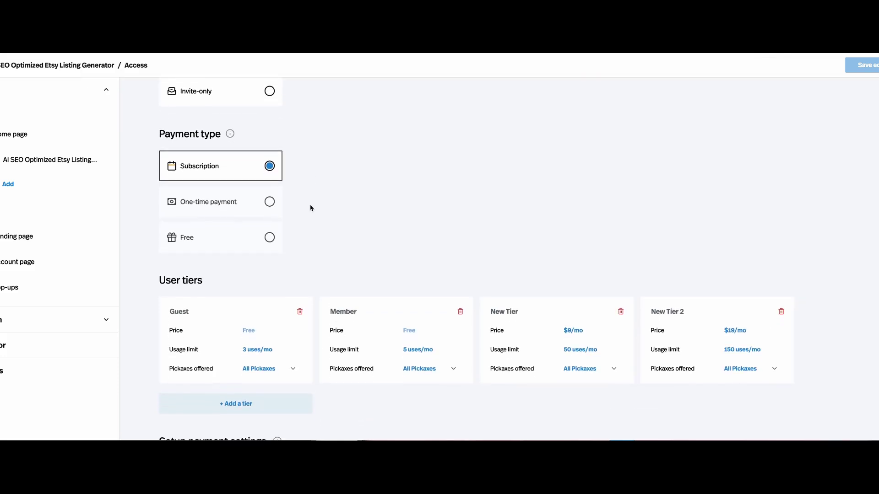
scroll(310, 209, down, 1)
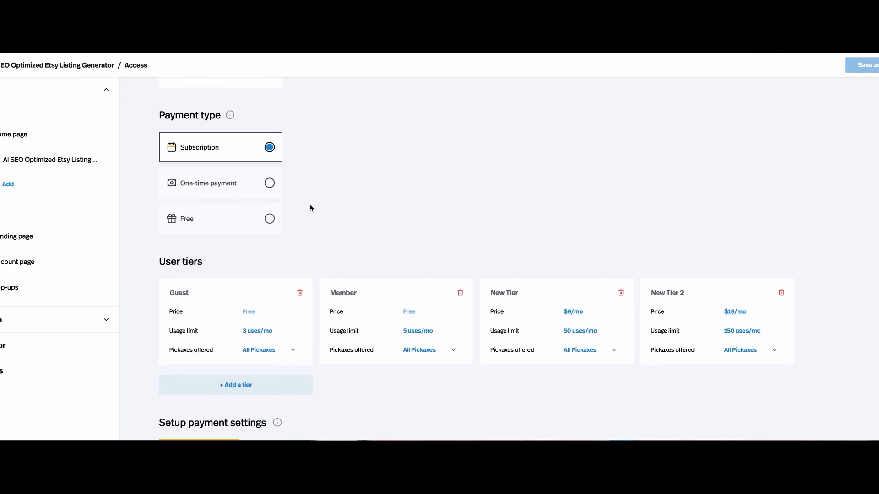
scroll(310, 208, down, 2)
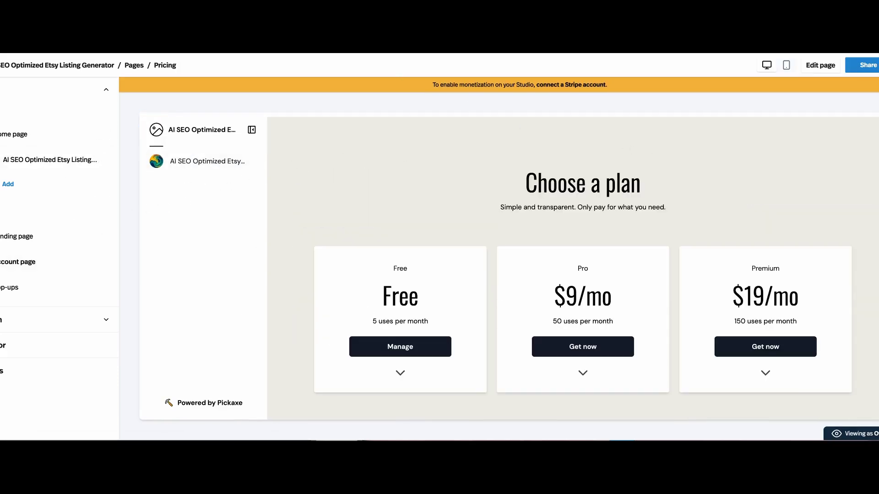
Inspect the login pop-up editor, then return to the studio's landing page
click(18, 237)
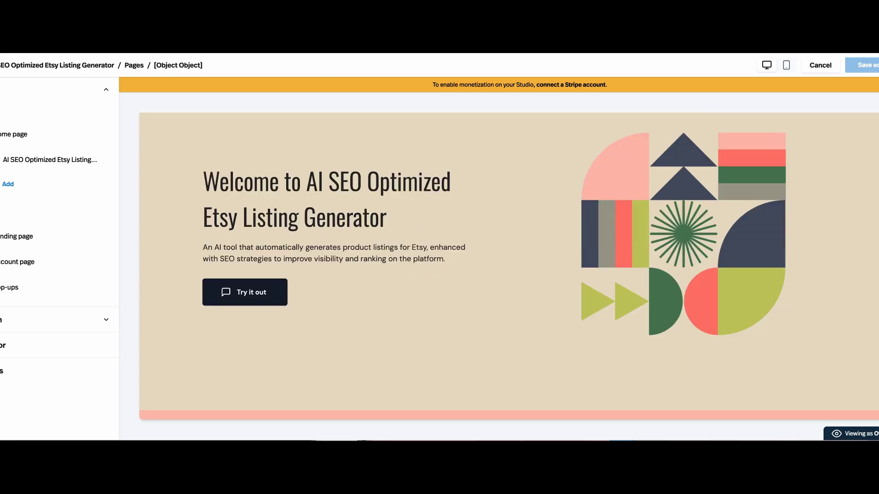
click(9, 287)
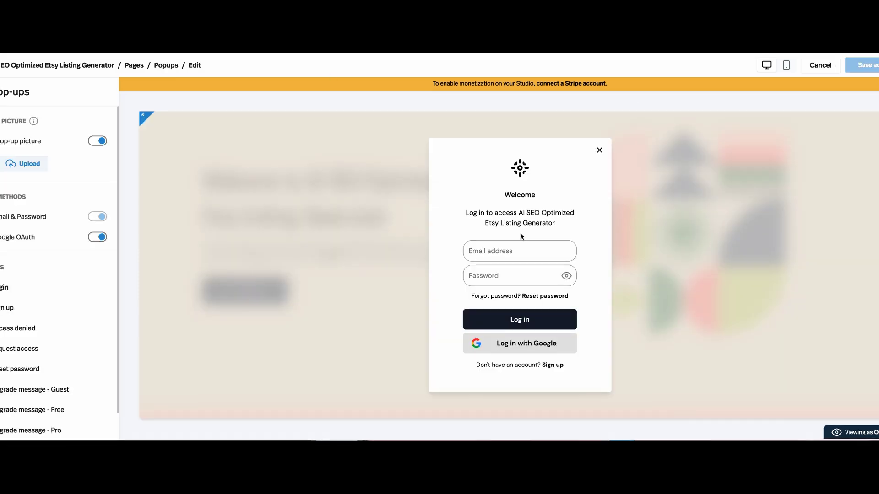
click(550, 332)
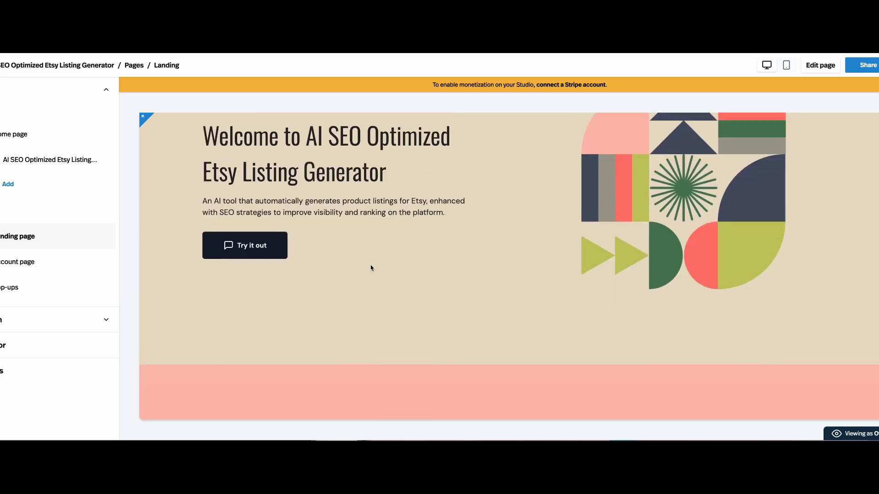